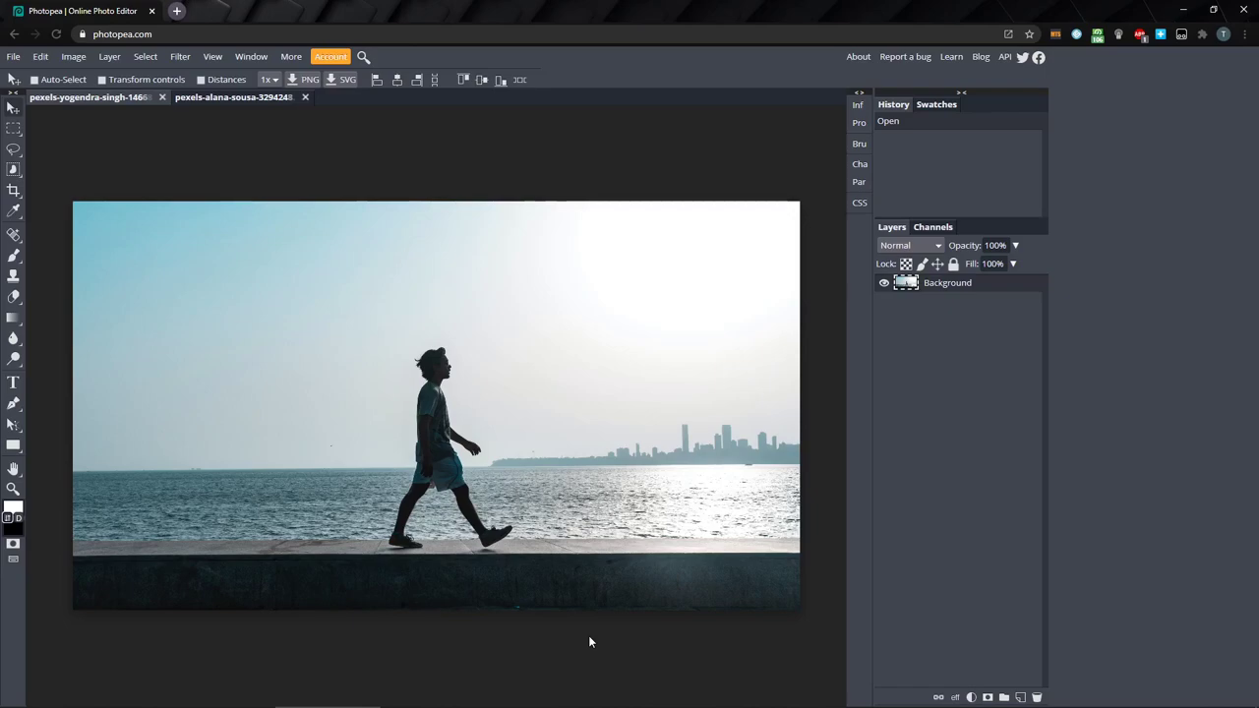
- Duplicate the Background layer and rename the original layer 'Destructive'
right_click(954, 293)
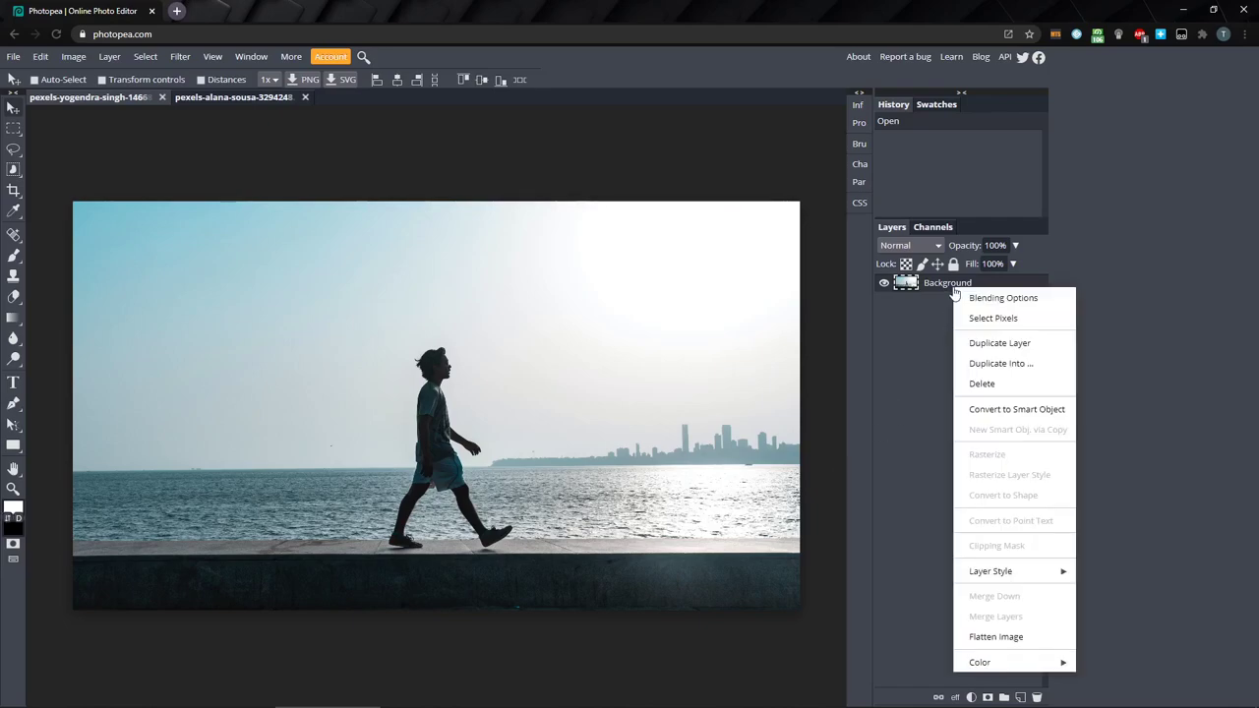
click(980, 342)
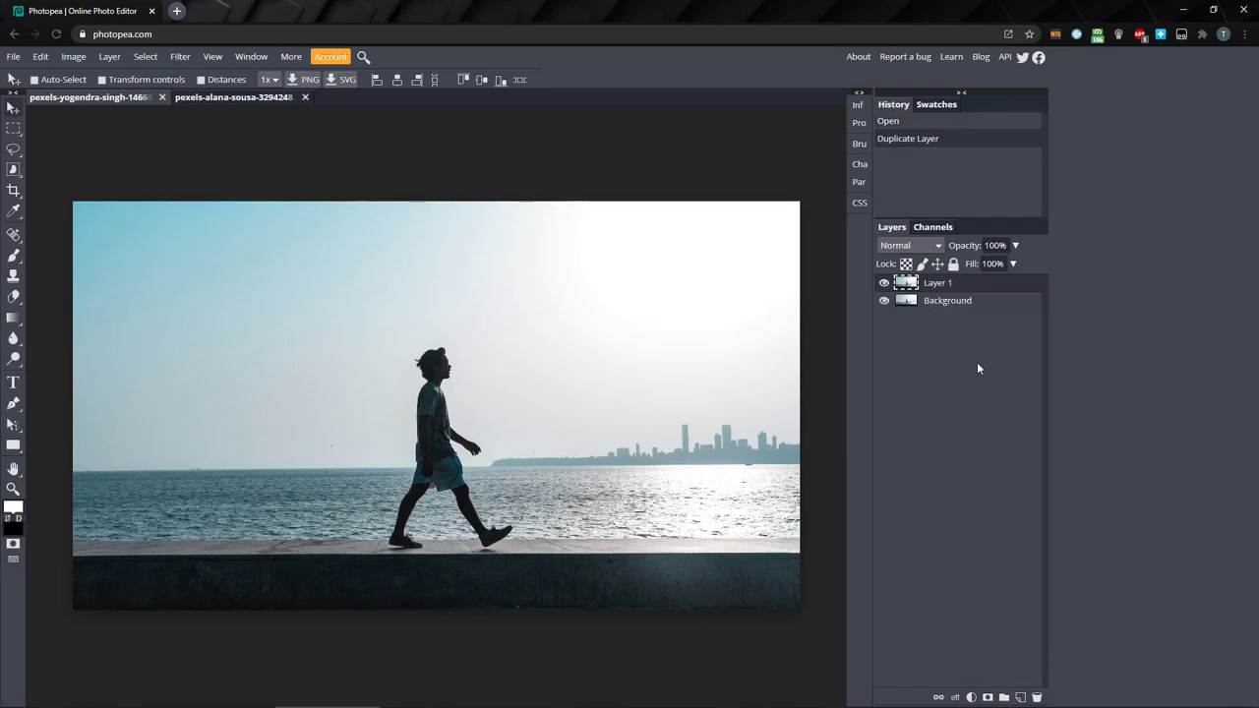
double_click(947, 301)
text(Destructive)
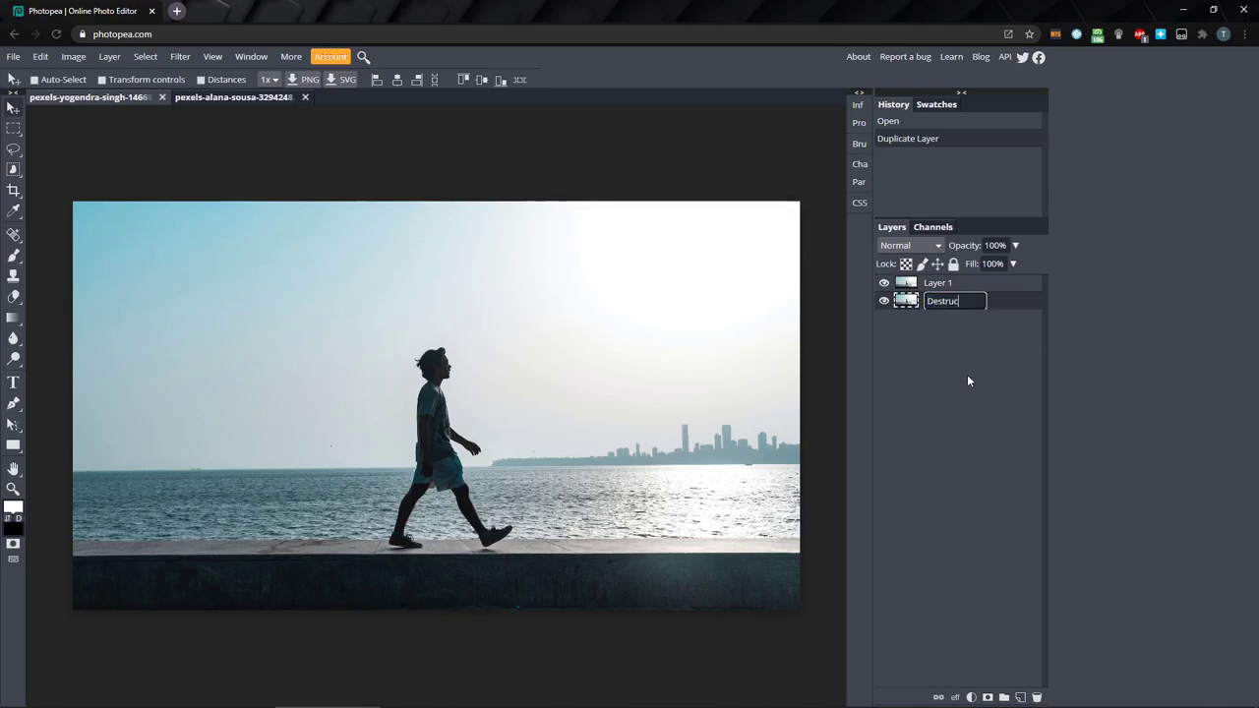
key(Return)
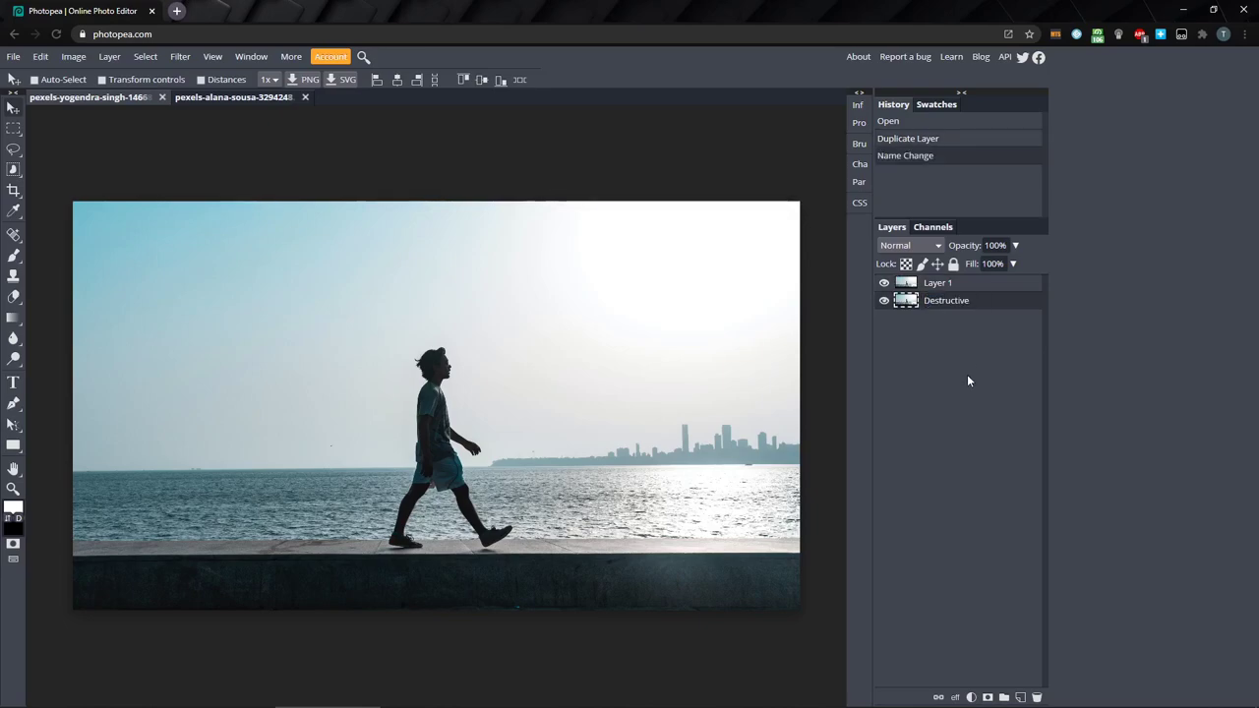
- Rename the copy 'Non-Destructive', hide it, and make Destructive the active layer
double_click(942, 284)
text(Non-Destructive)
key(Return)
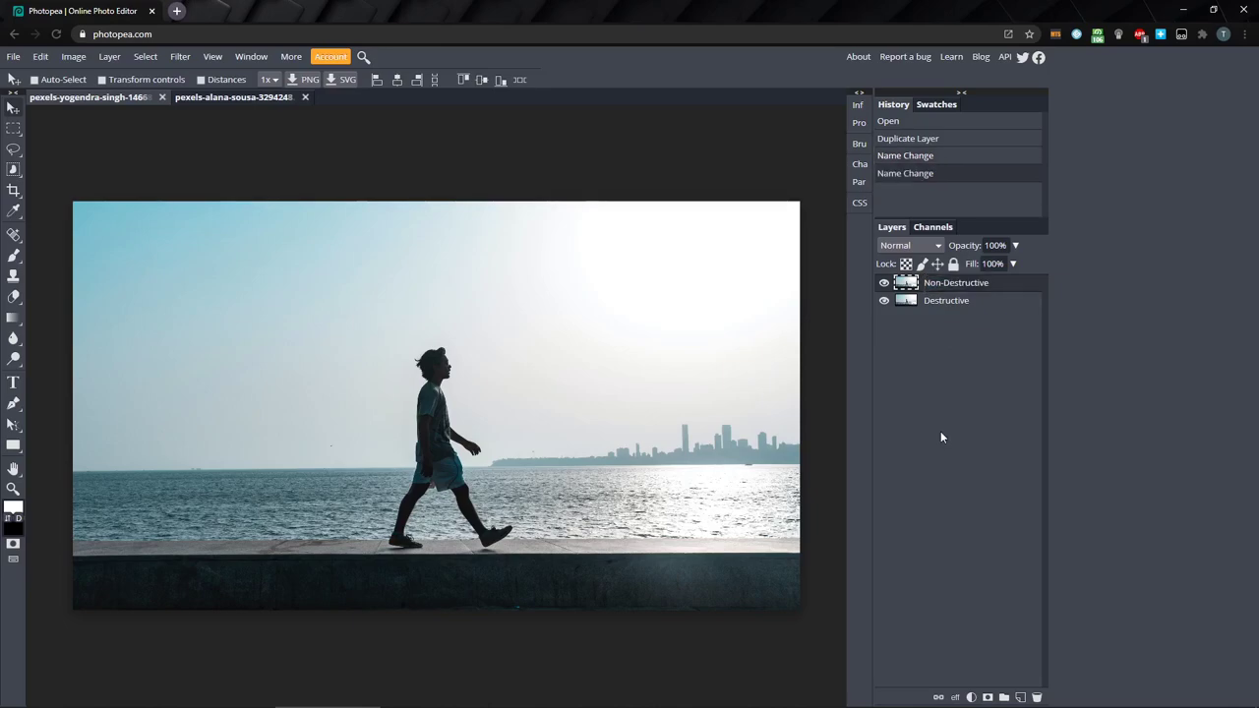
click(885, 284)
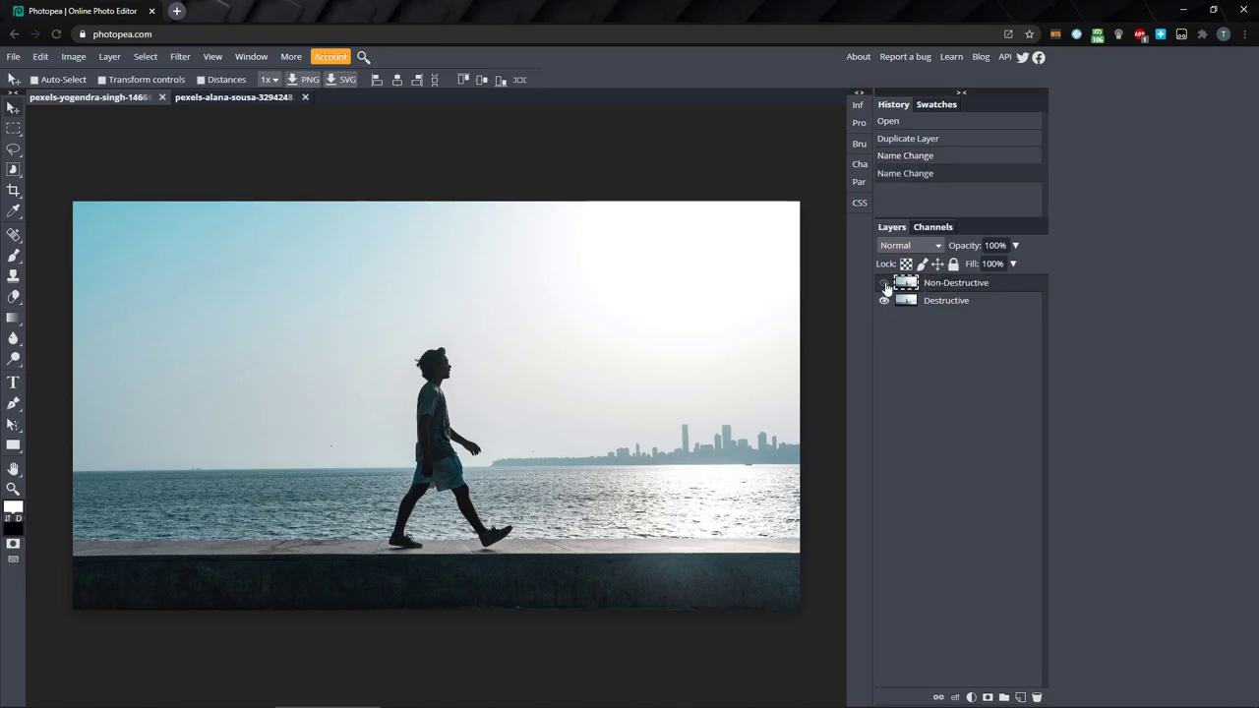
click(946, 302)
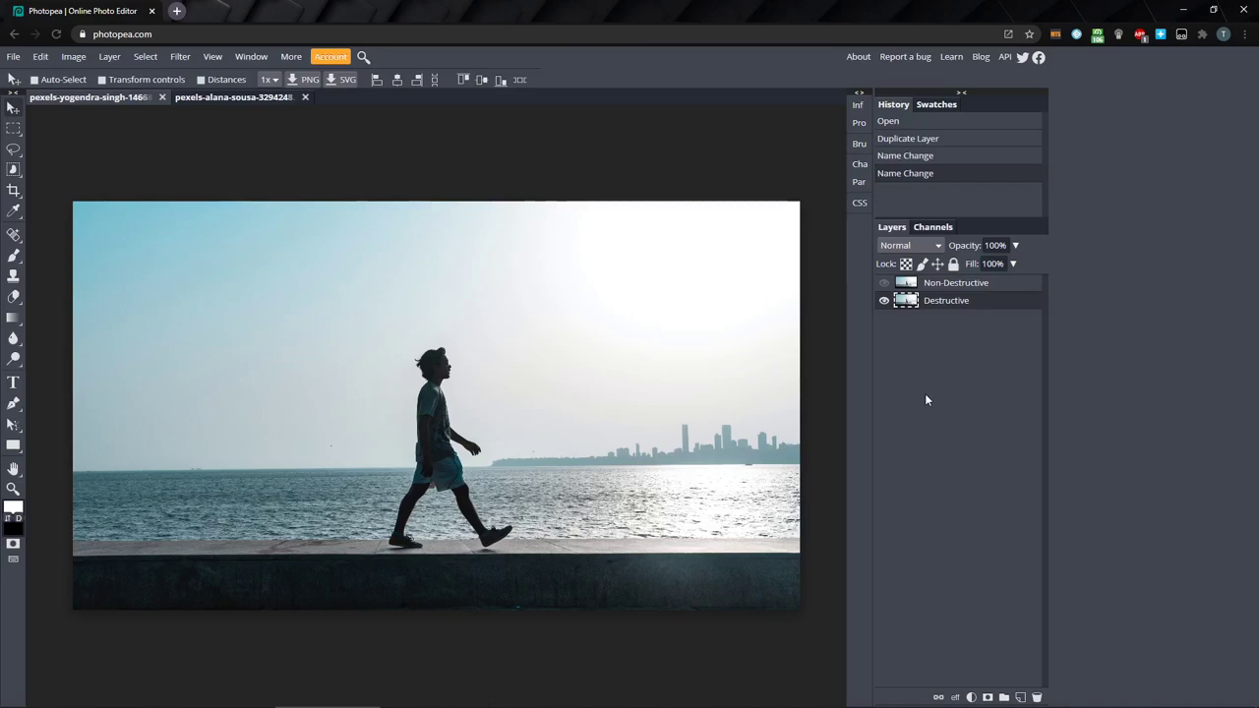
- Delete a rectangle of sky from the Destructive layer's top-left corner, then deselect
click(13, 128)
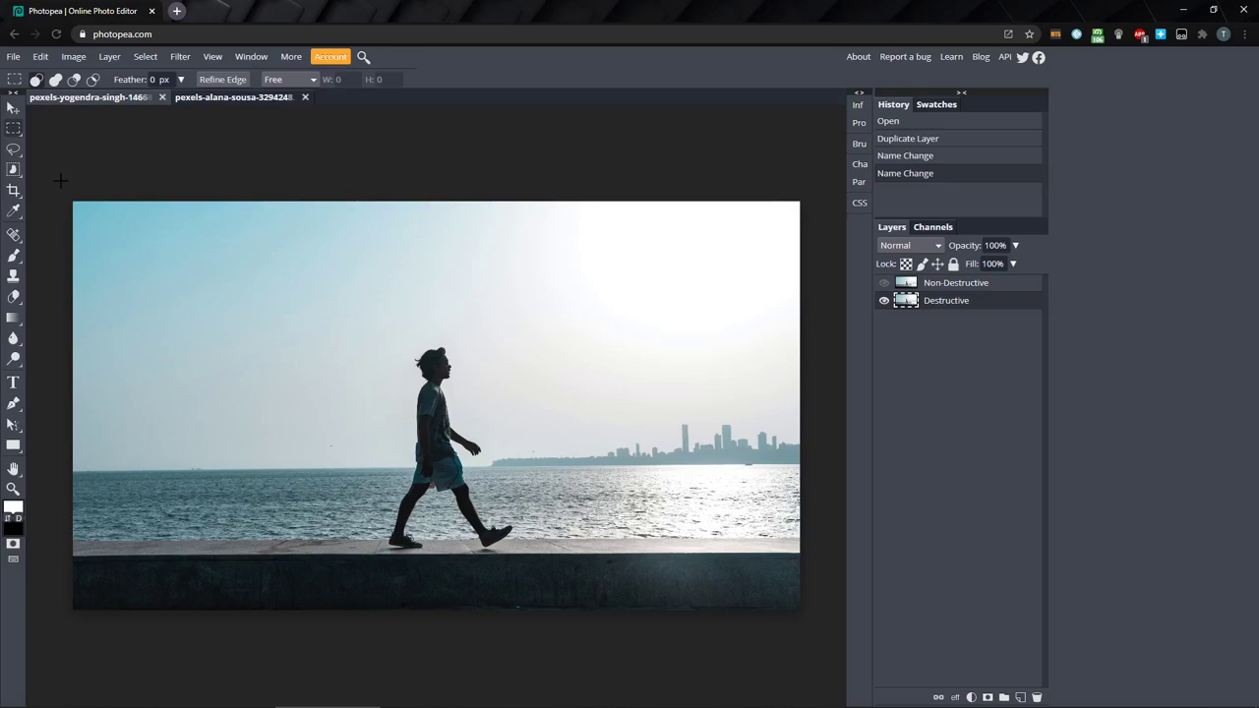
drag(61, 187, 396, 316)
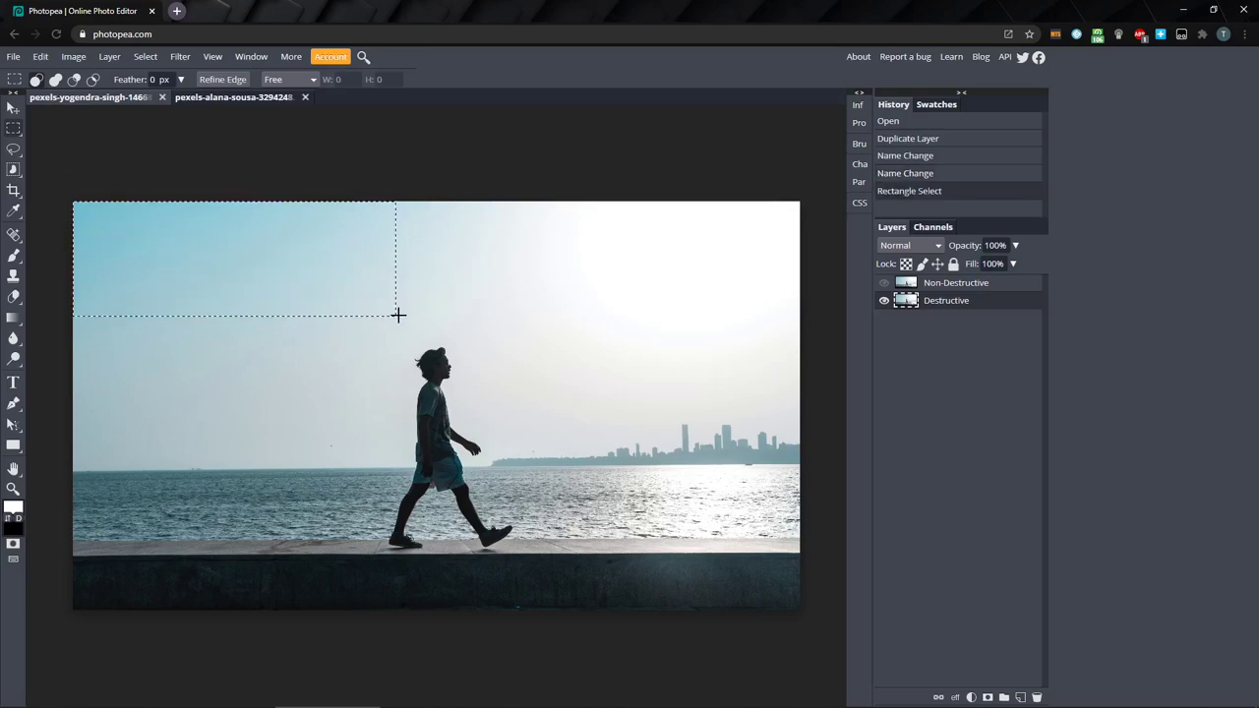
key(Delete)
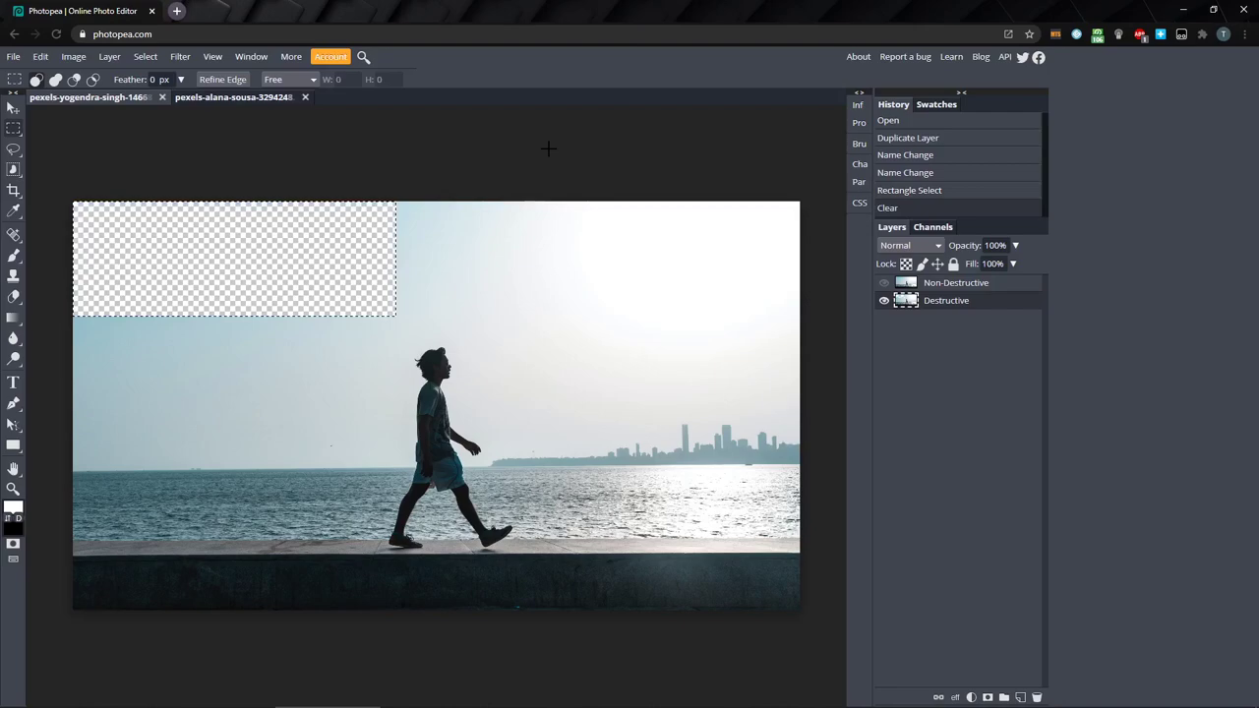
key(ctrl+d)
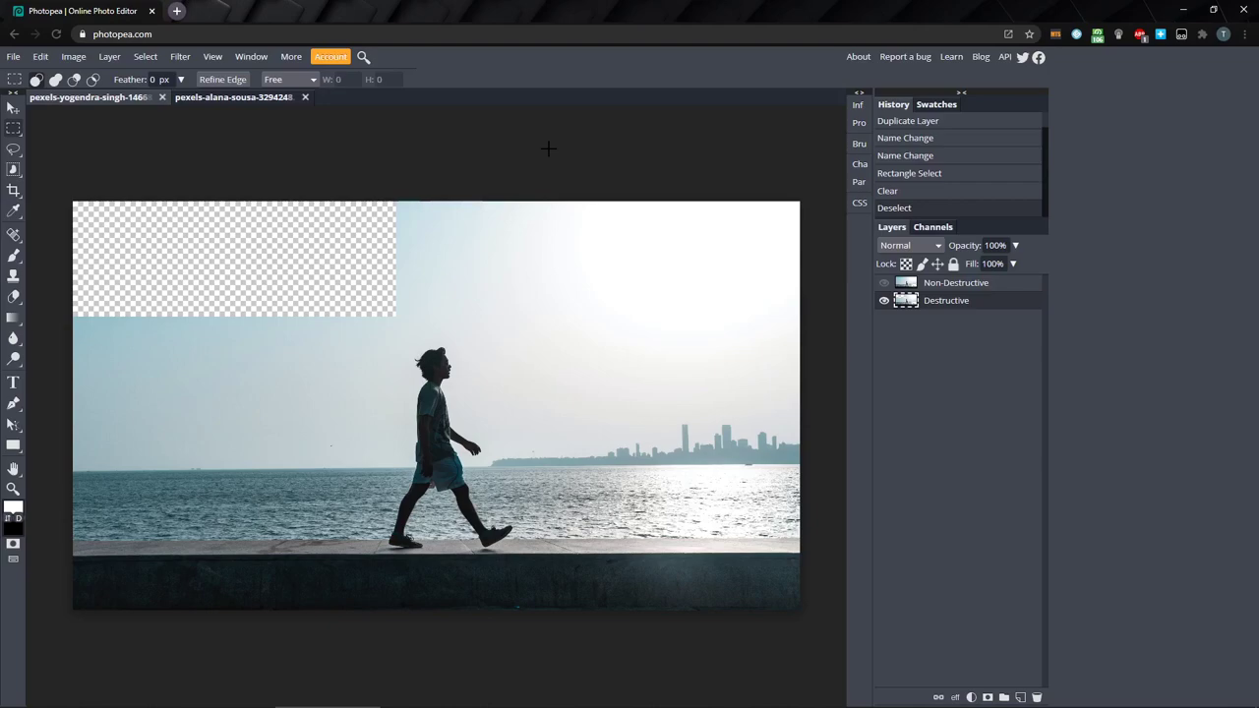
- Hide Destructive, show Non-Destructive and make it active, leaving the Layer menu unused
click(884, 300)
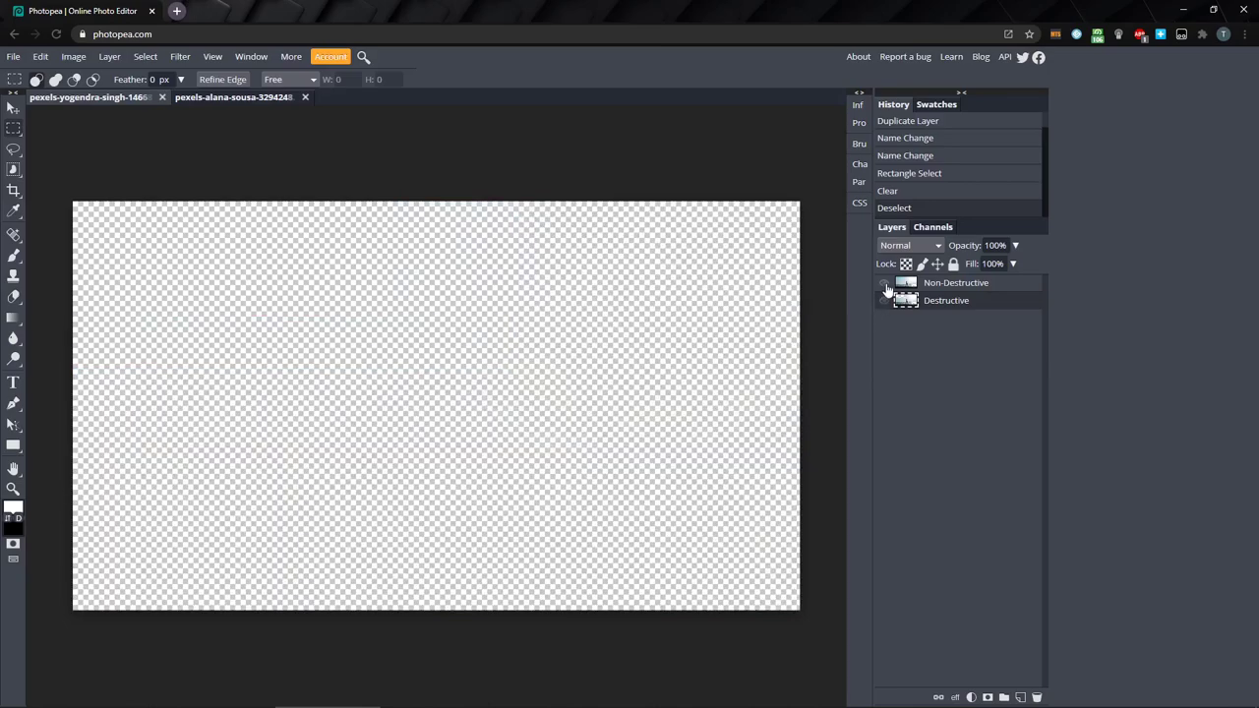
click(883, 283)
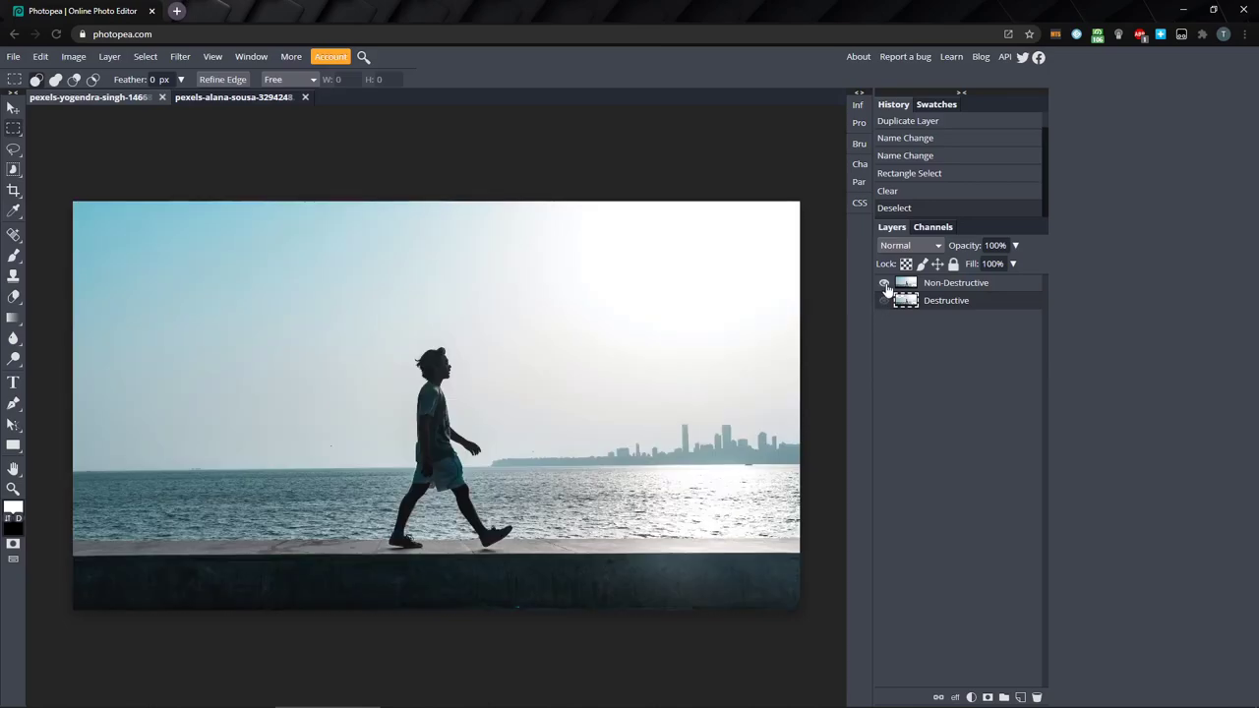
click(943, 290)
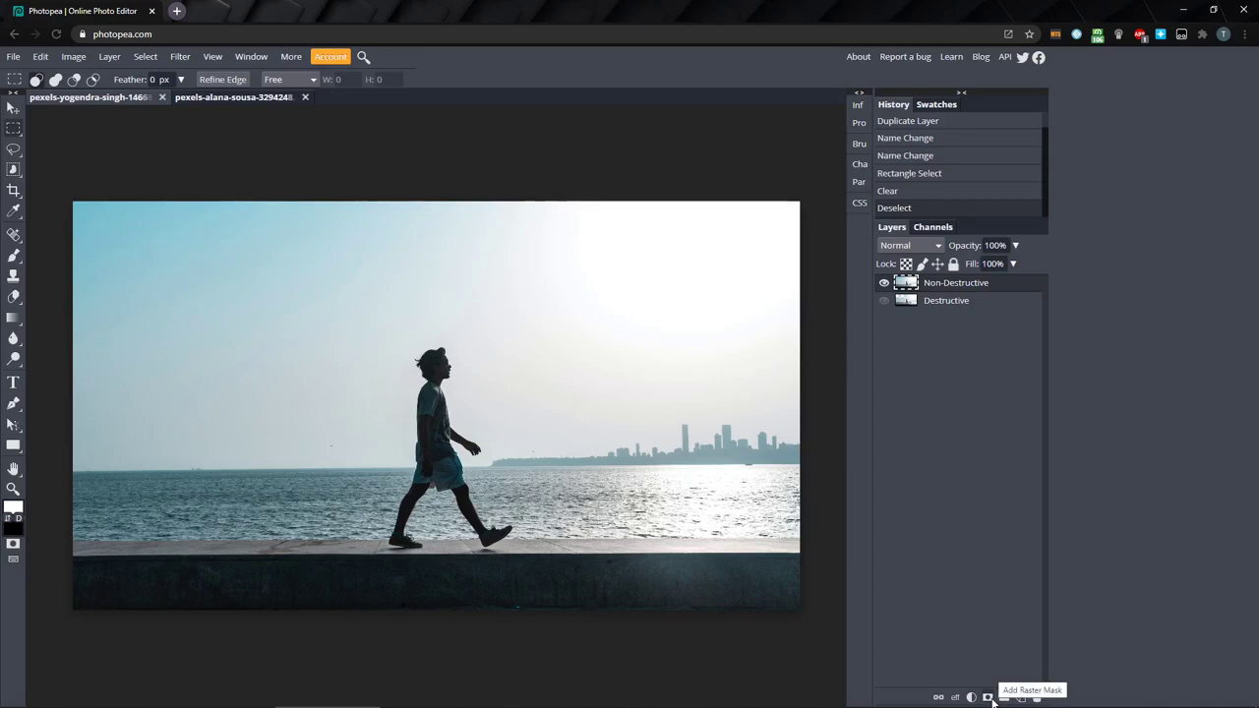
click(109, 57)
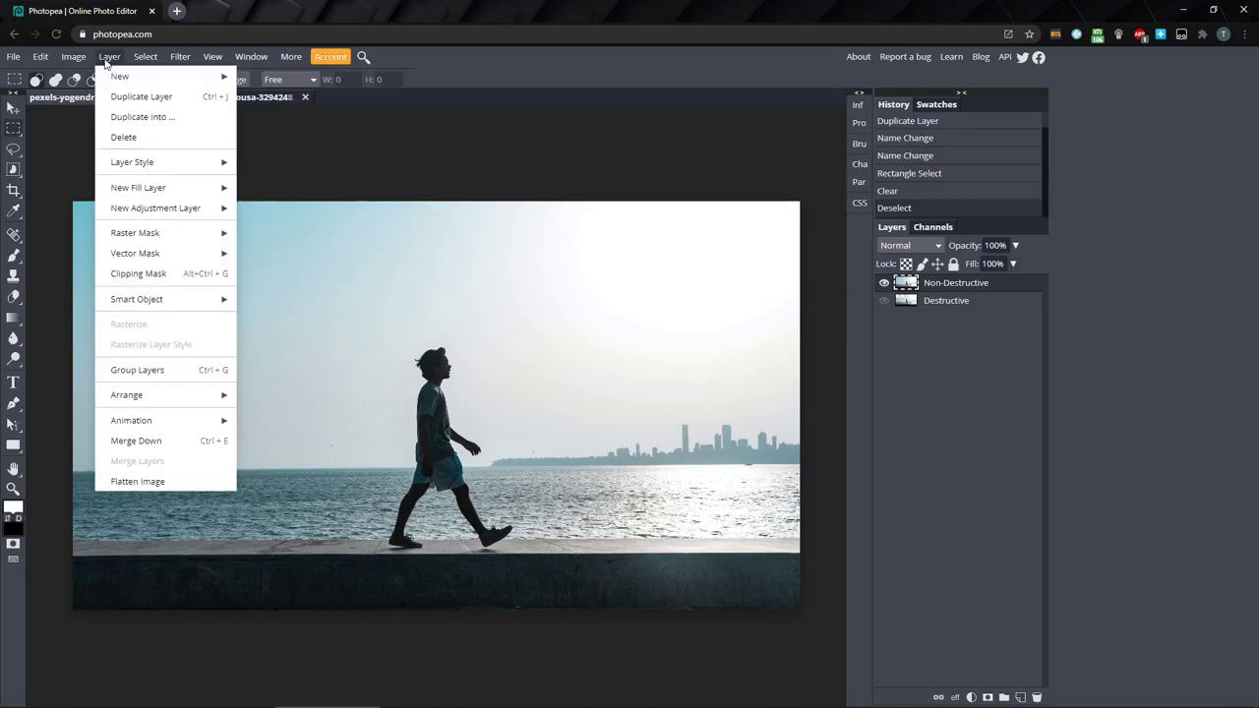
mouse_move(179, 231)
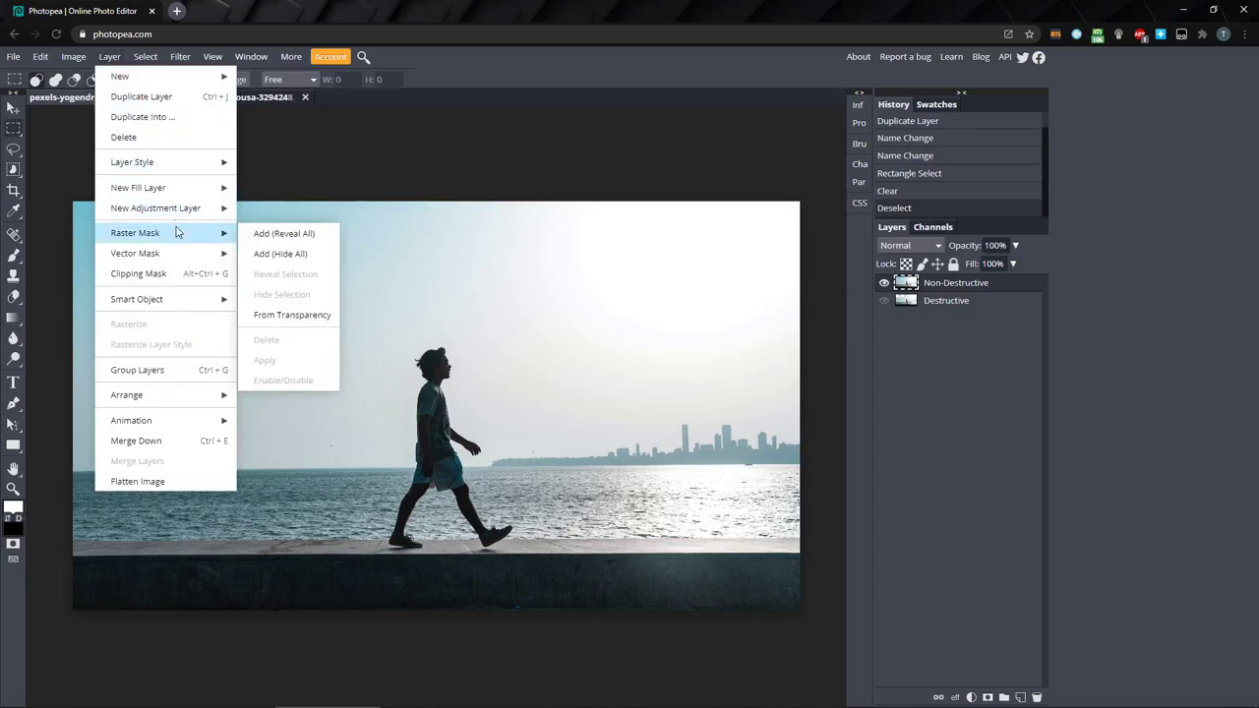
click(442, 150)
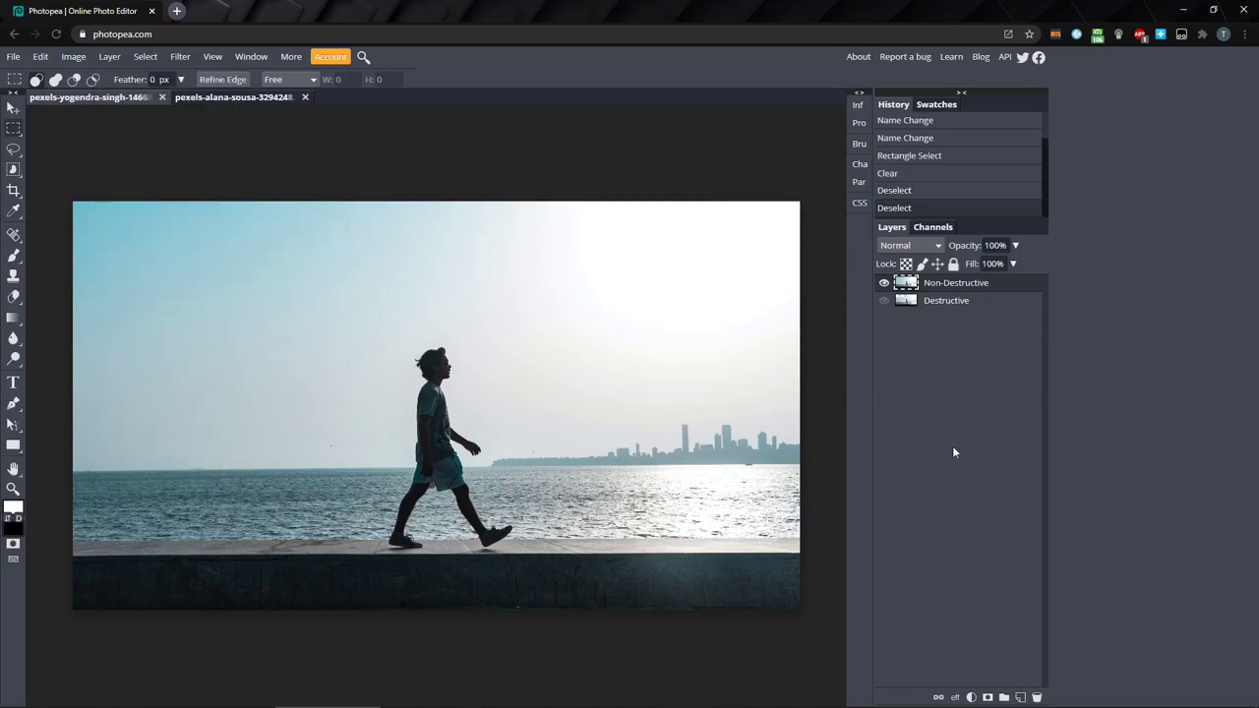
- Add a white raster mask to Non-Destructive, briefly viewing the mask alone, and pick the Brush
click(988, 698)
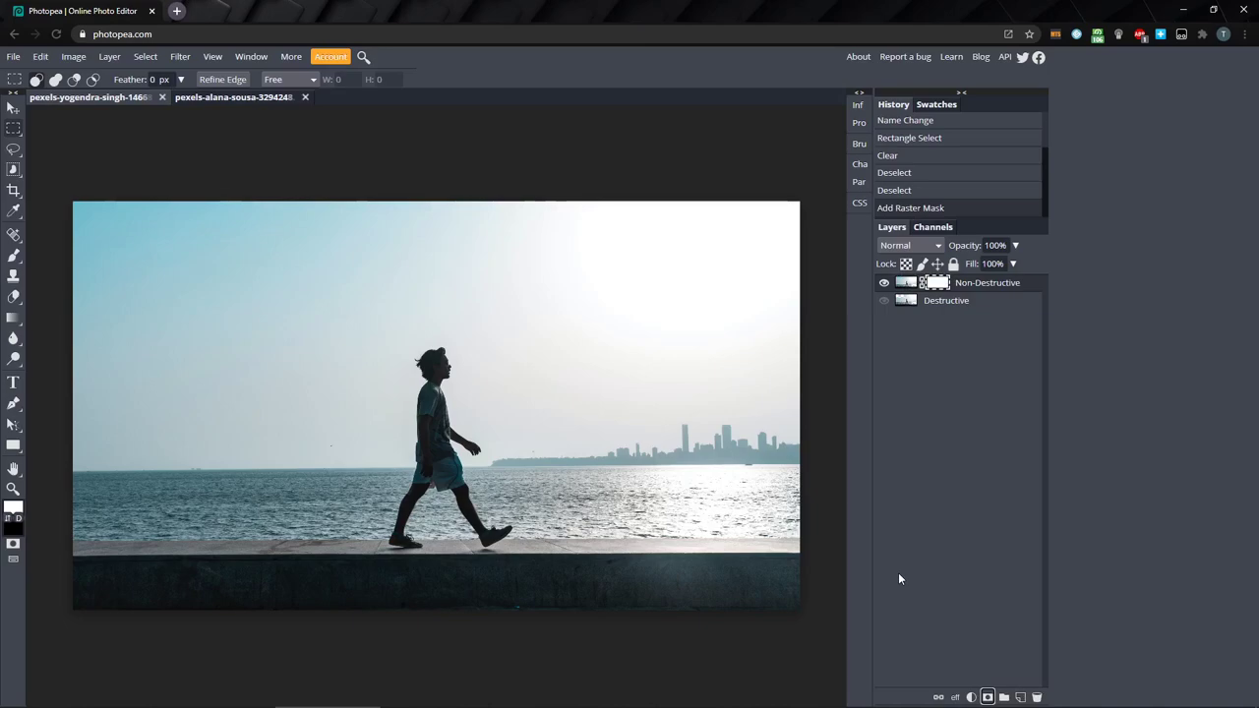
alt+click(936, 284)
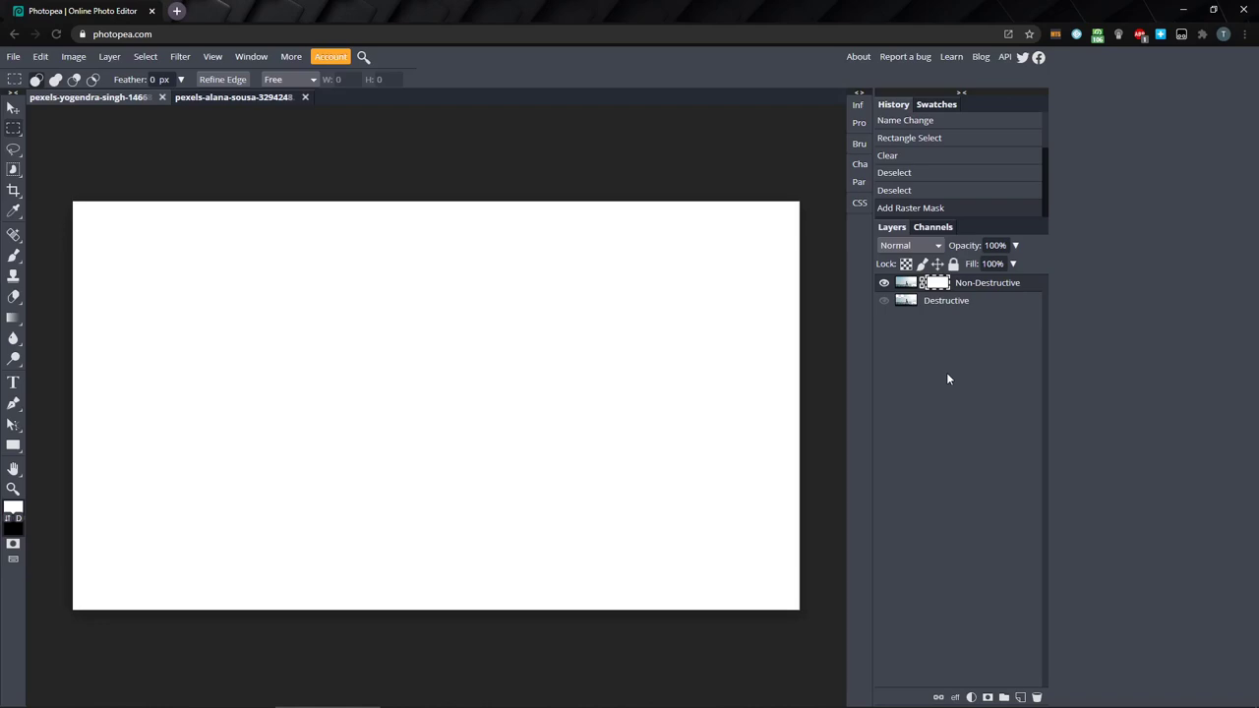
alt+click(942, 282)
key(b)
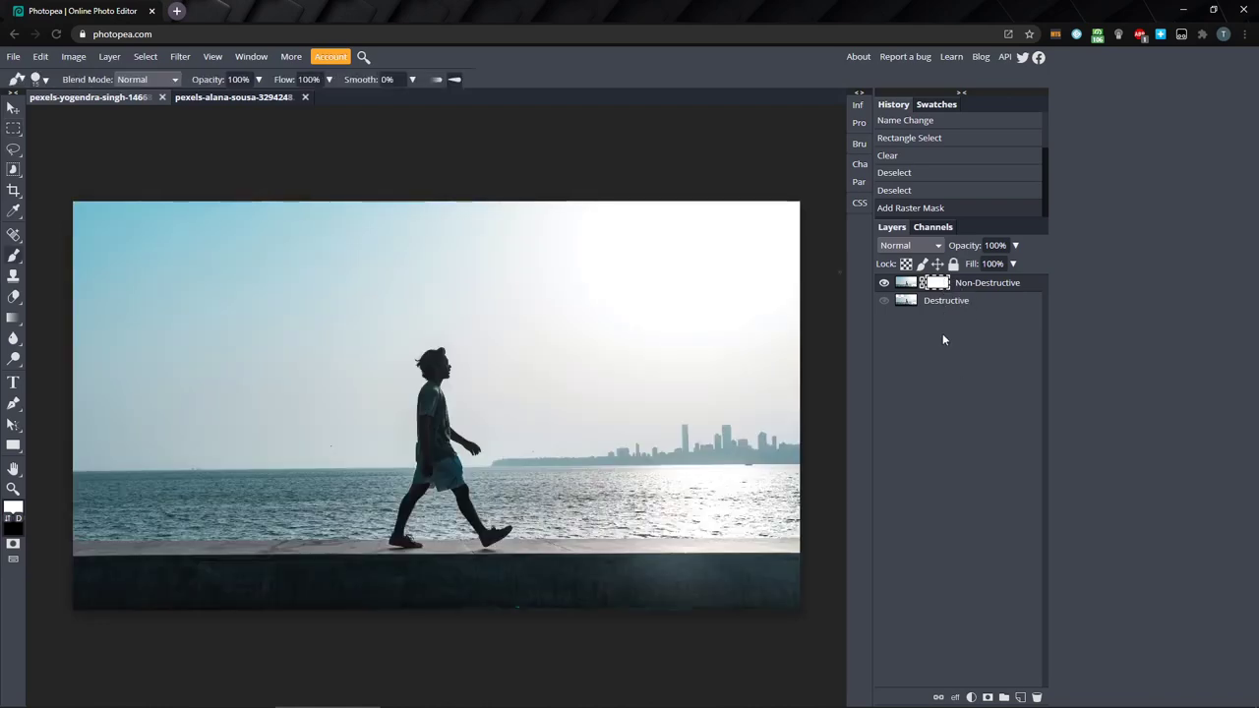
- Paint black on the mask with an enlarged brush to hide the top-left sky
click(10, 519)
key(bracketright)
key(bracketright)
key(bracketright)
key(bracketright)
key(bracketright)
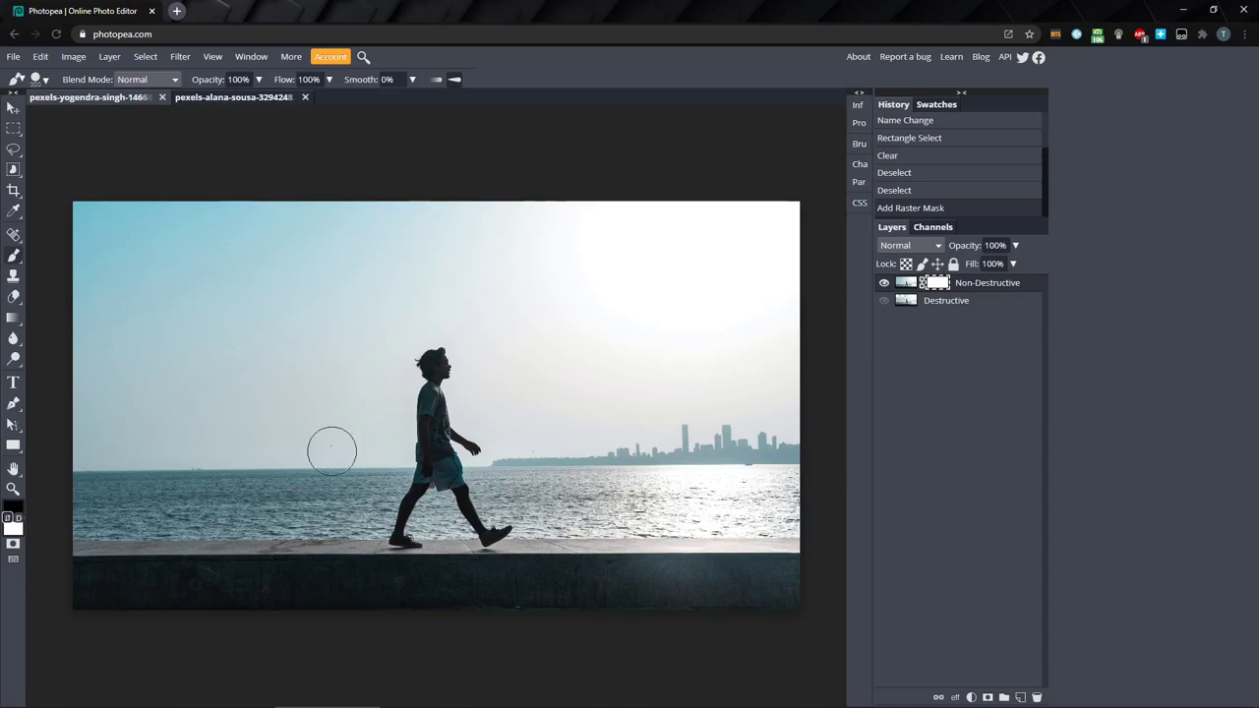
click(937, 283)
mouse_move(99, 230)
mouse_down()
mouse_move(94, 214)
mouse_move(346, 224)
mouse_move(345, 245)
mouse_move(102, 259)
mouse_move(107, 282)
mouse_move(374, 270)
mouse_move(374, 163)
mouse_move(393, 165)
mouse_up()
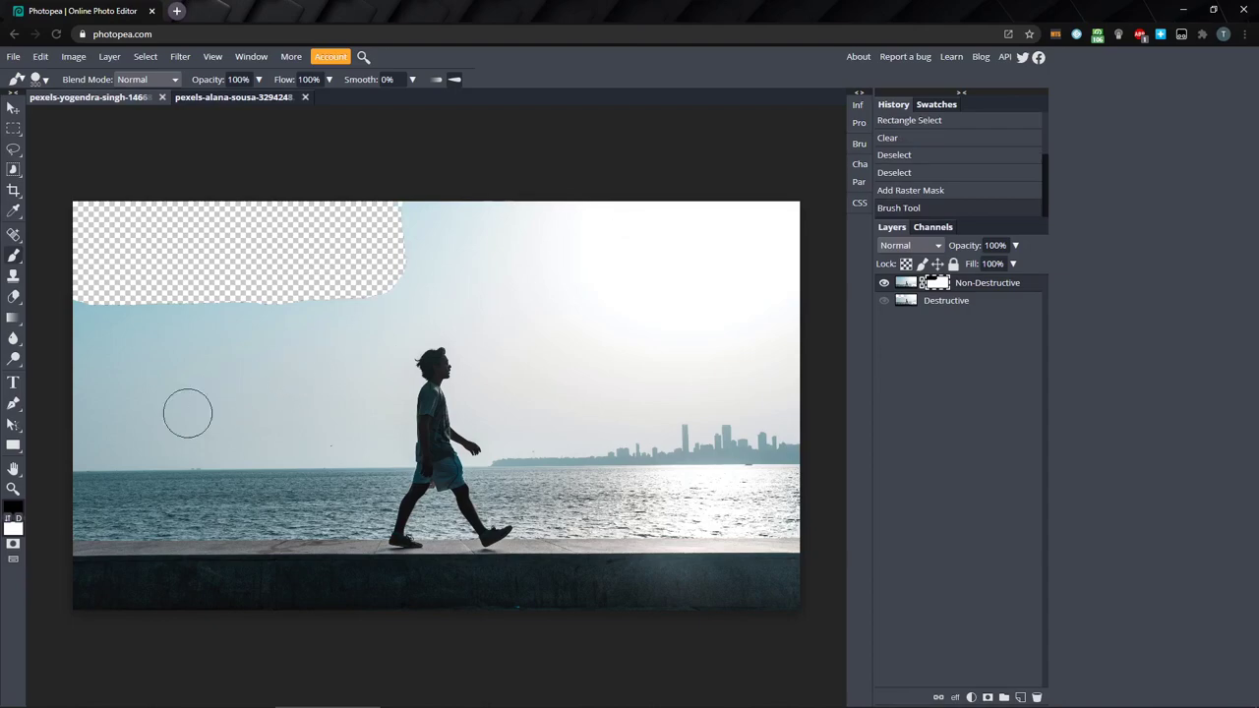
- Paint white along the hidden area's lower edge to restore that sky, then view the mask
click(7, 520)
click(87, 305)
mouse_move(87, 305)
mouse_down()
mouse_move(363, 292)
mouse_move(393, 278)
mouse_move(411, 187)
mouse_up()
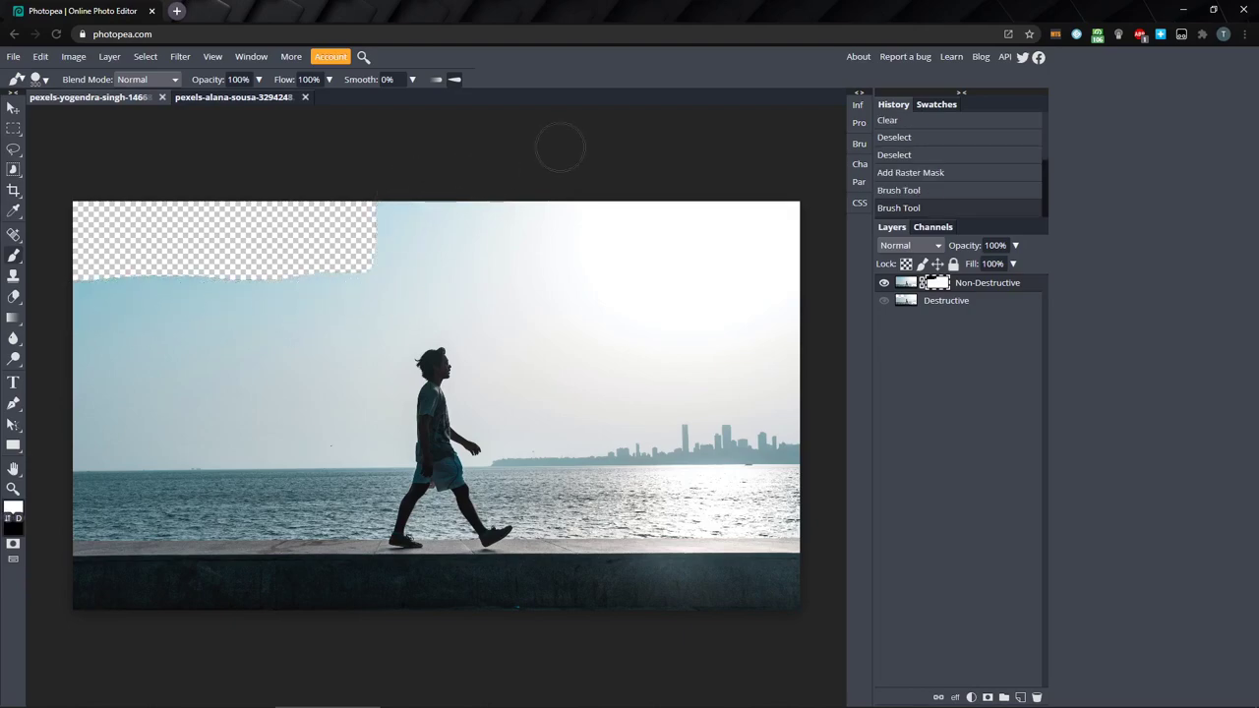
alt+click(937, 283)
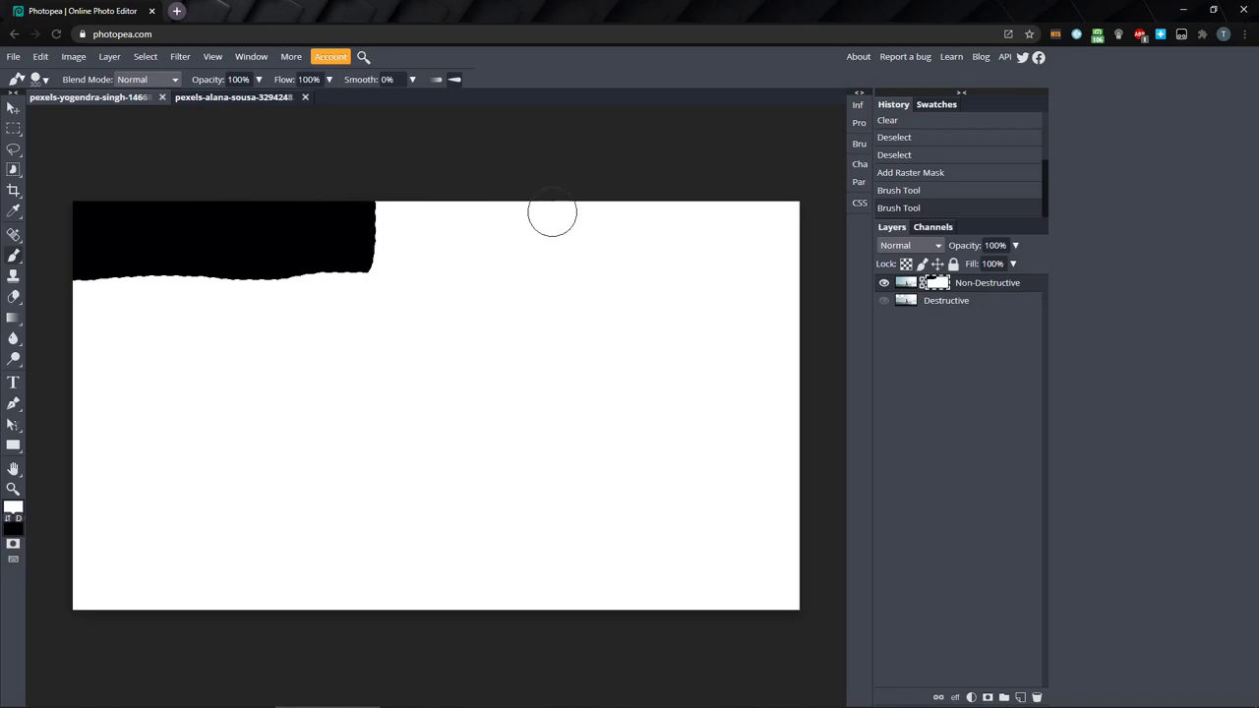
- Paint a mid-grey strip across the top of the mask to make that sky half-transparent
click(13, 507)
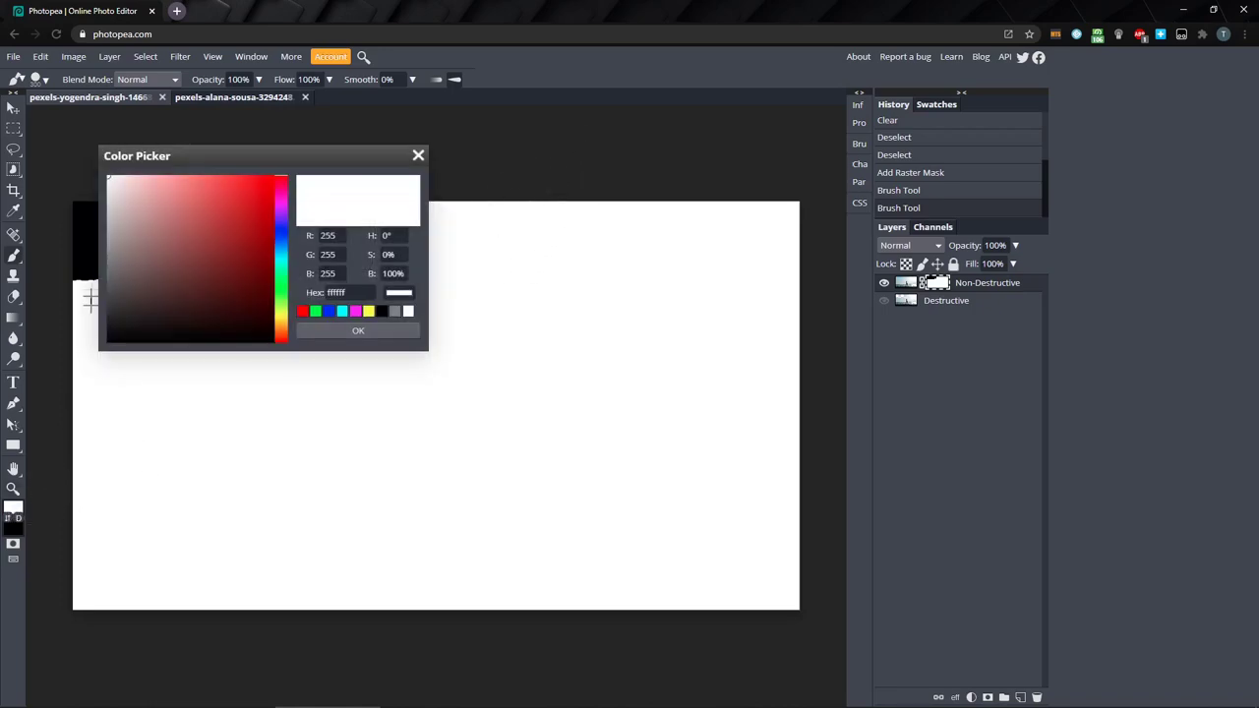
click(395, 310)
click(393, 330)
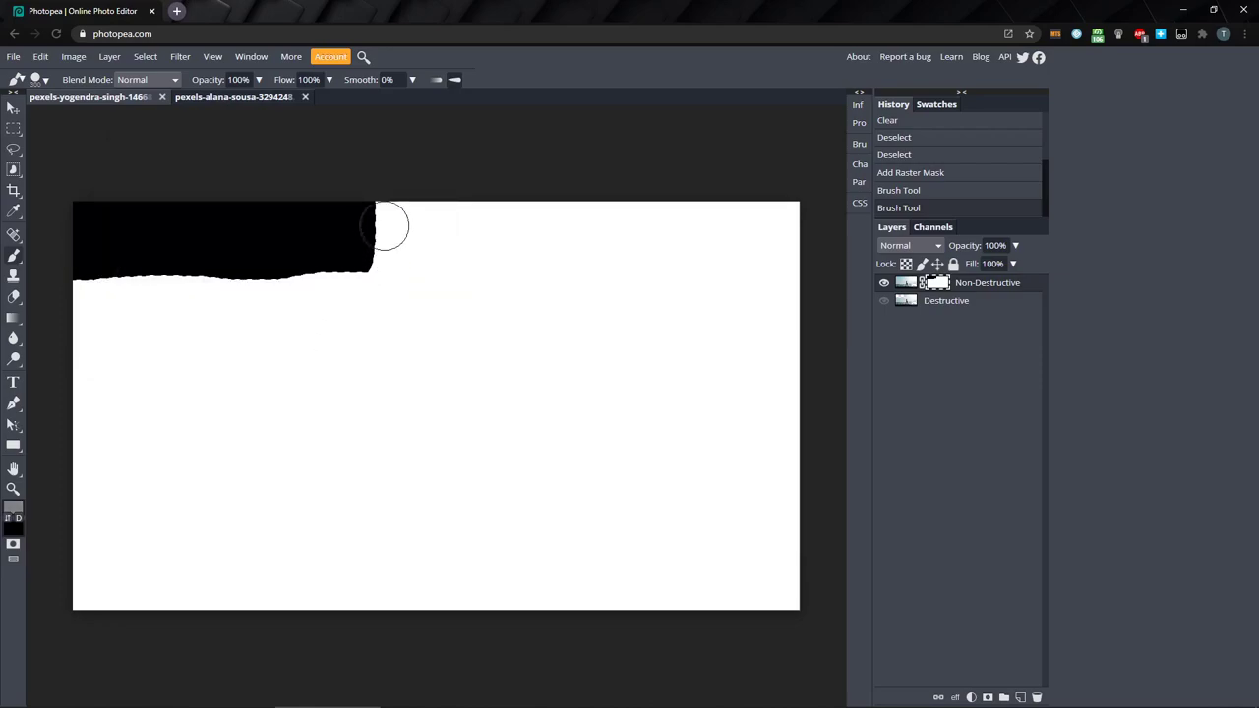
drag(383, 221, 555, 220)
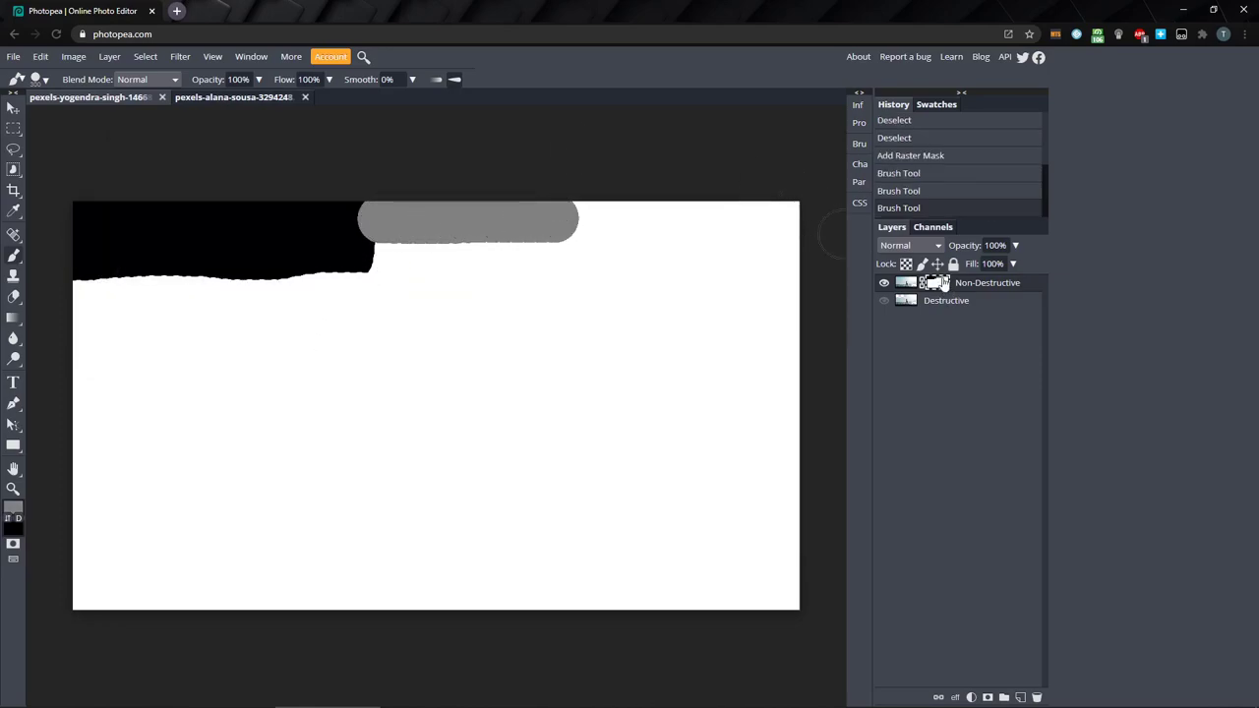
alt+click(943, 283)
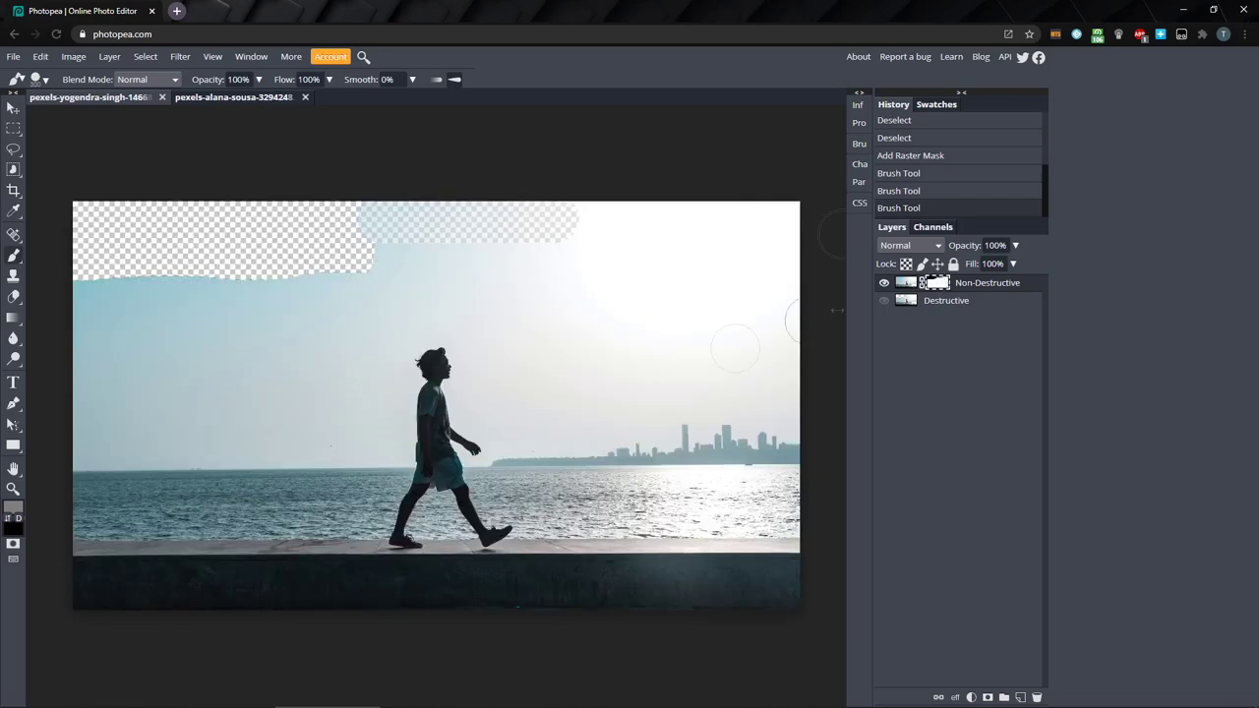
- Try a white gradient on the mask from the pavement up into the sky, then undo it
click(12, 506)
click(114, 170)
click(317, 315)
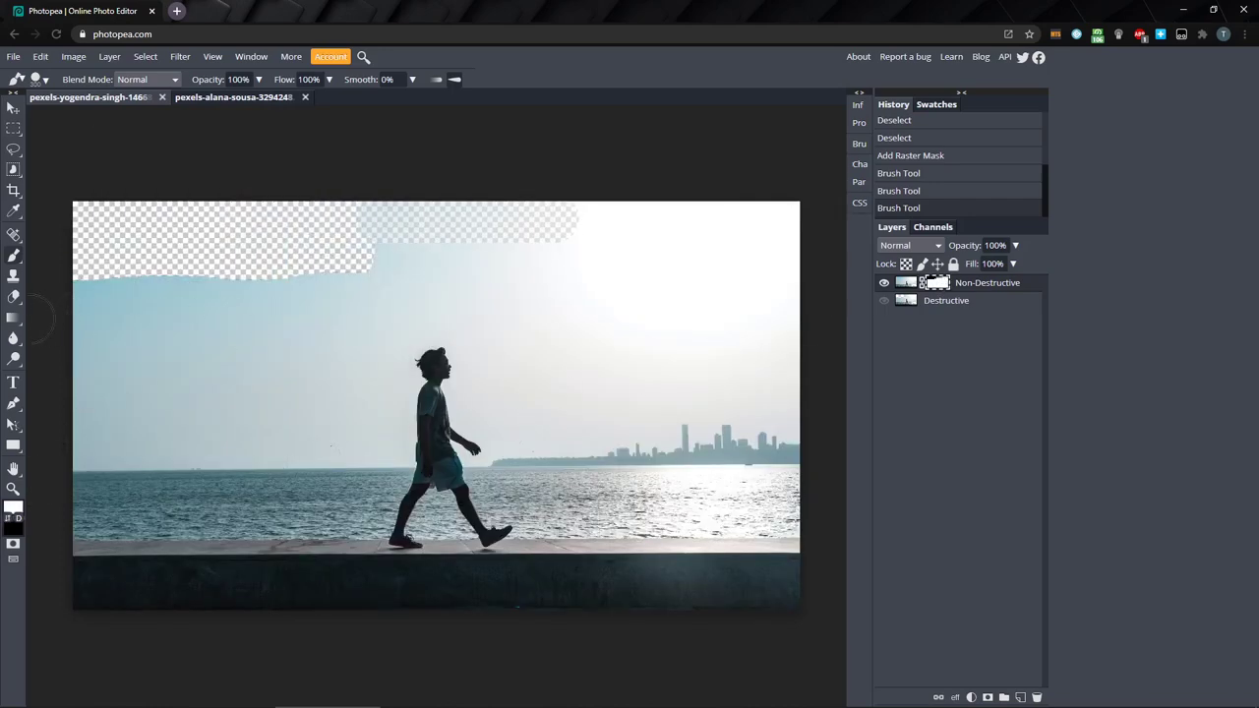
click(13, 318)
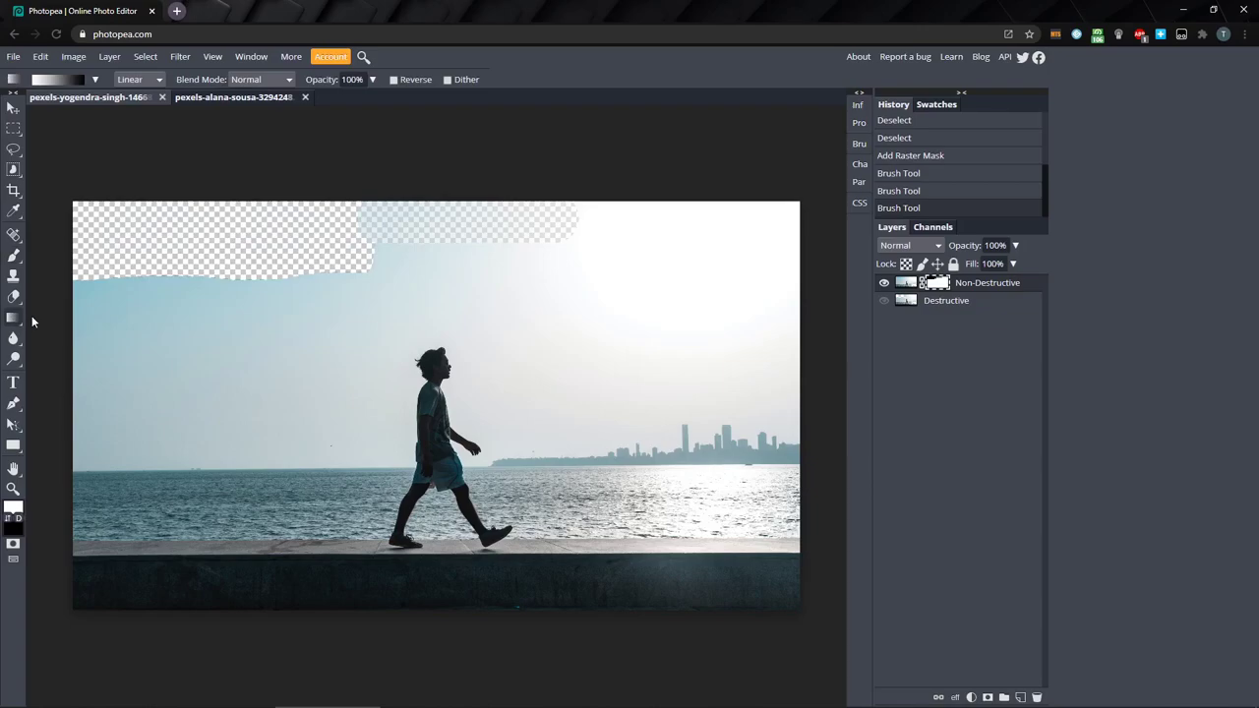
click(448, 578)
drag(426, 540, 439, 253)
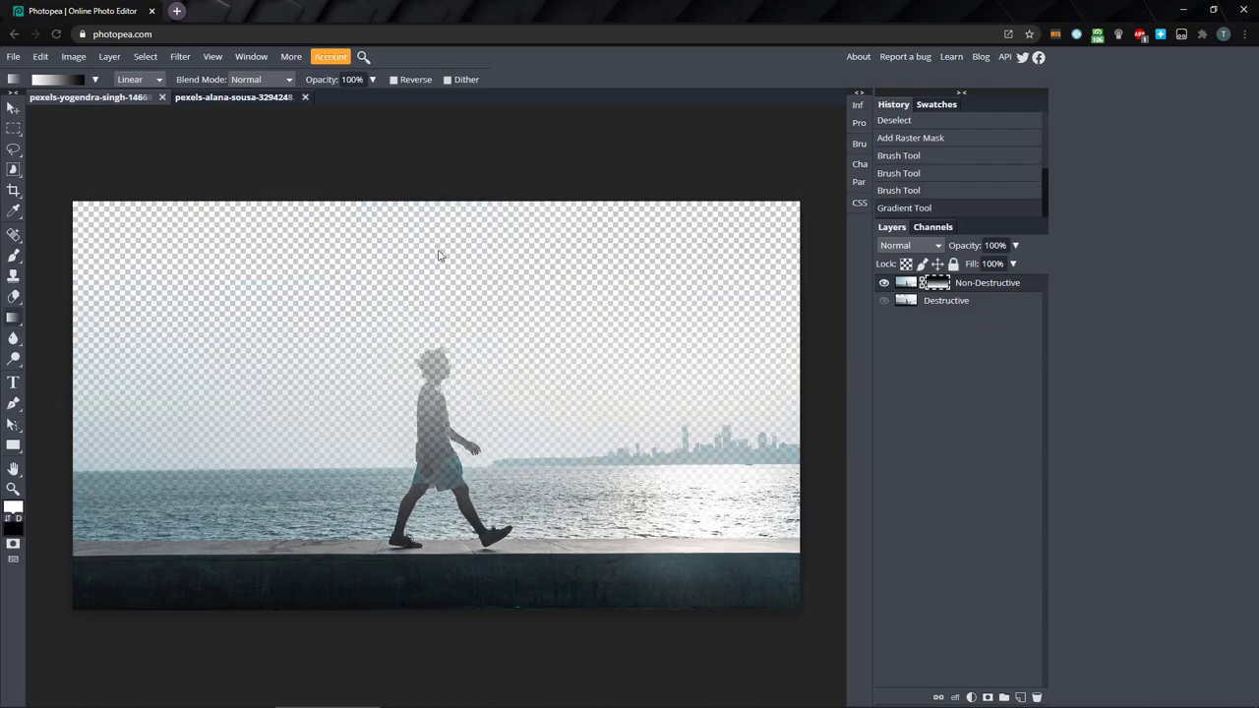
key(ctrl+z)
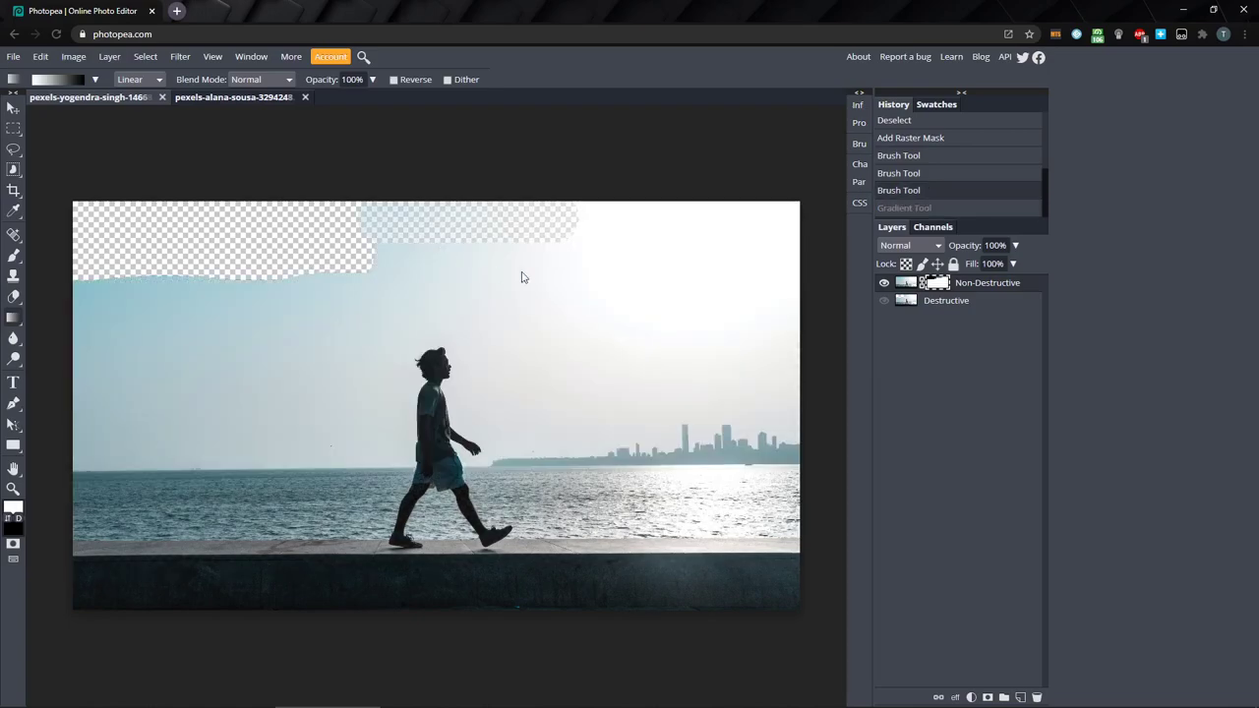
- Disable and re-enable the Non-Destructive mask, then display the mask on its own
shift+click(932, 283)
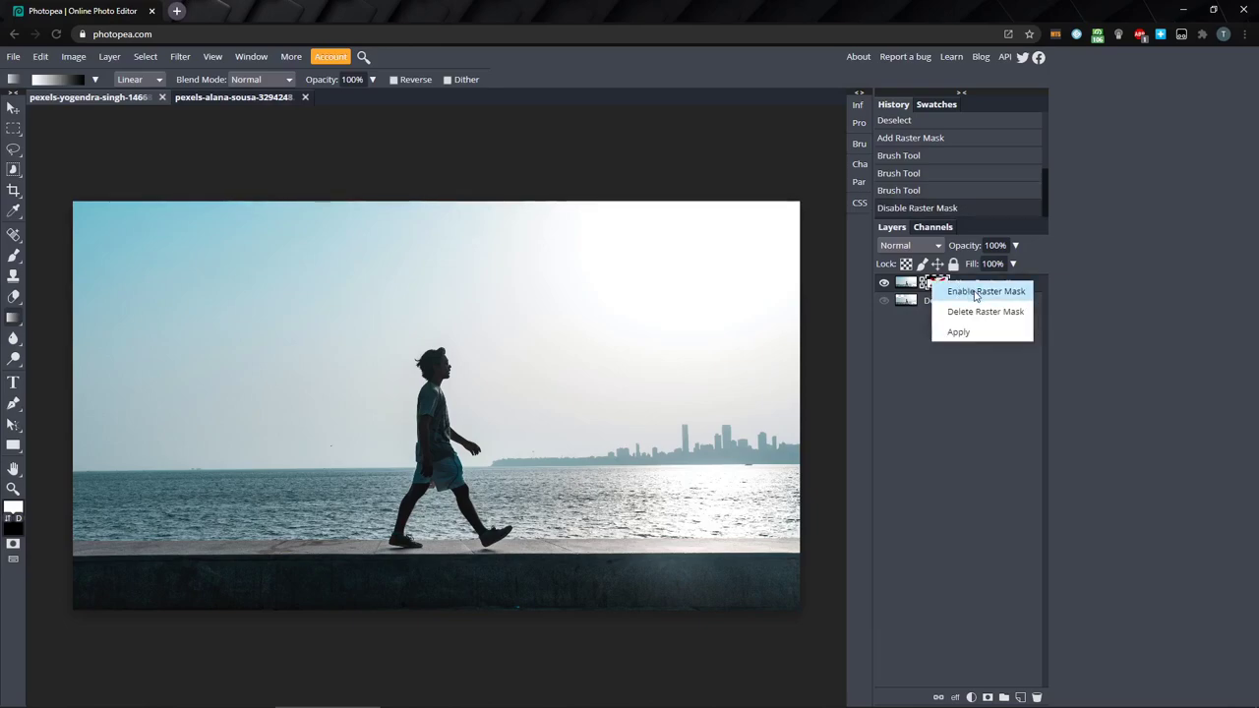
click(976, 292)
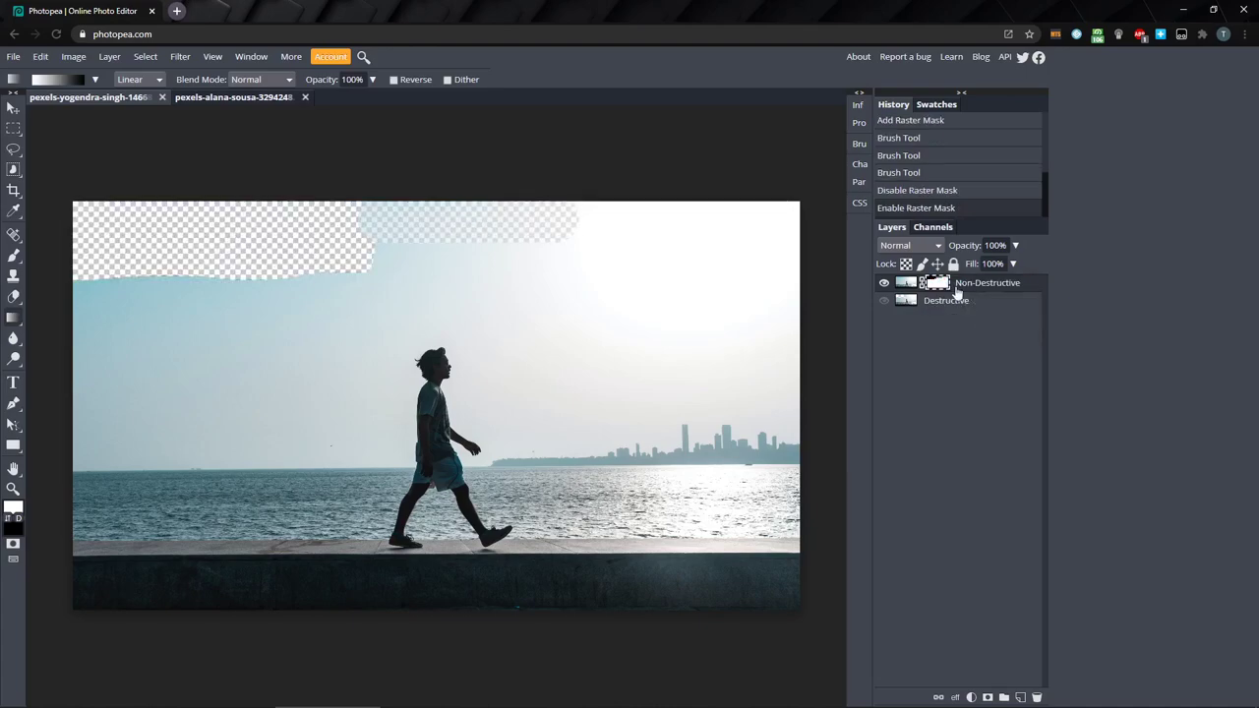
right_click(939, 282)
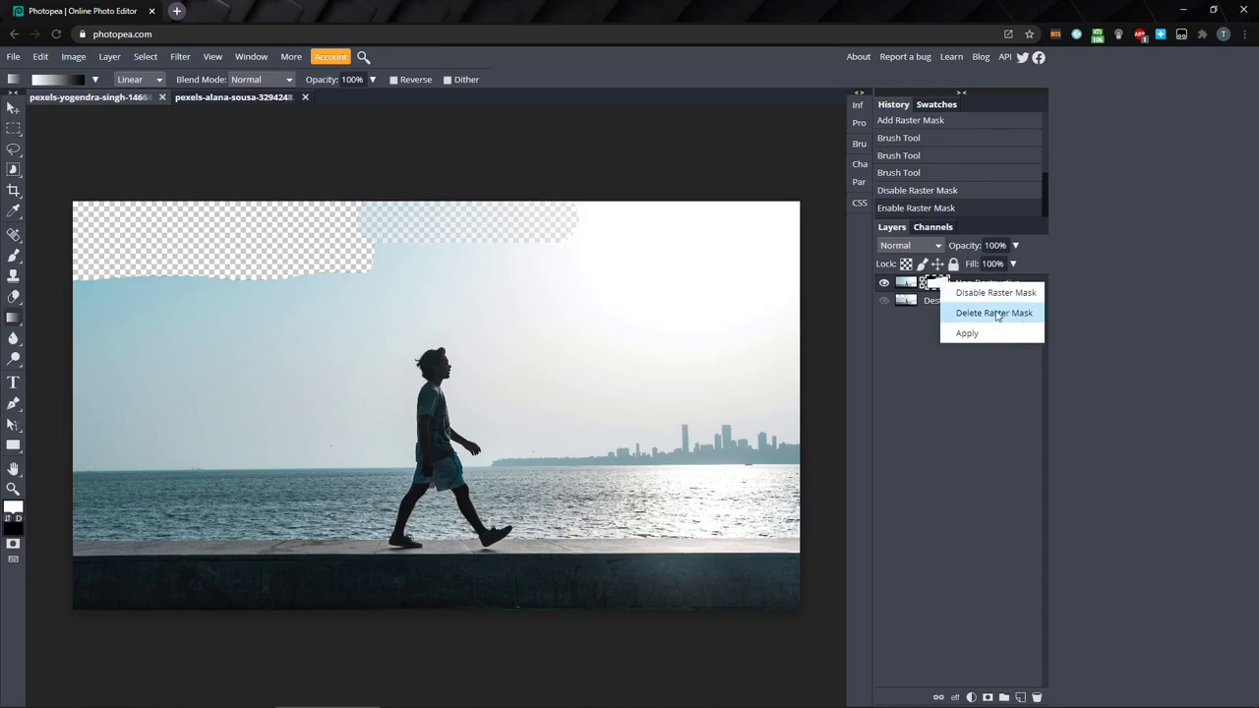
click(915, 330)
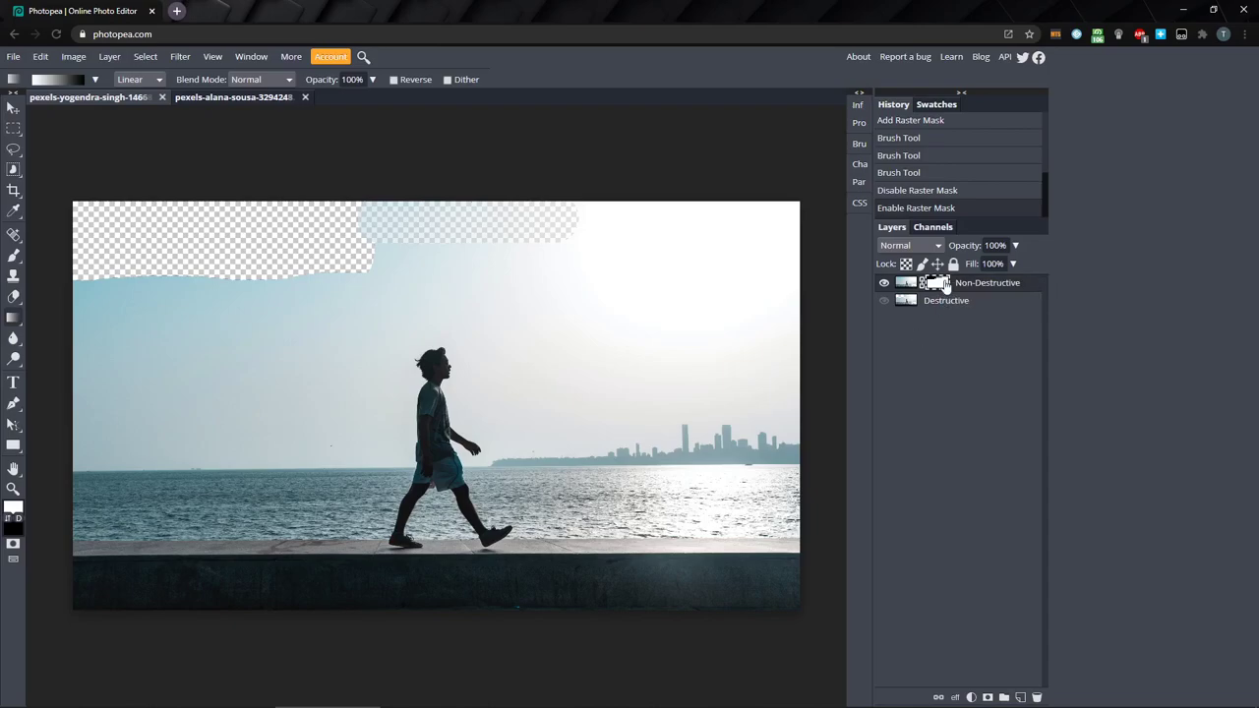
alt+click(942, 284)
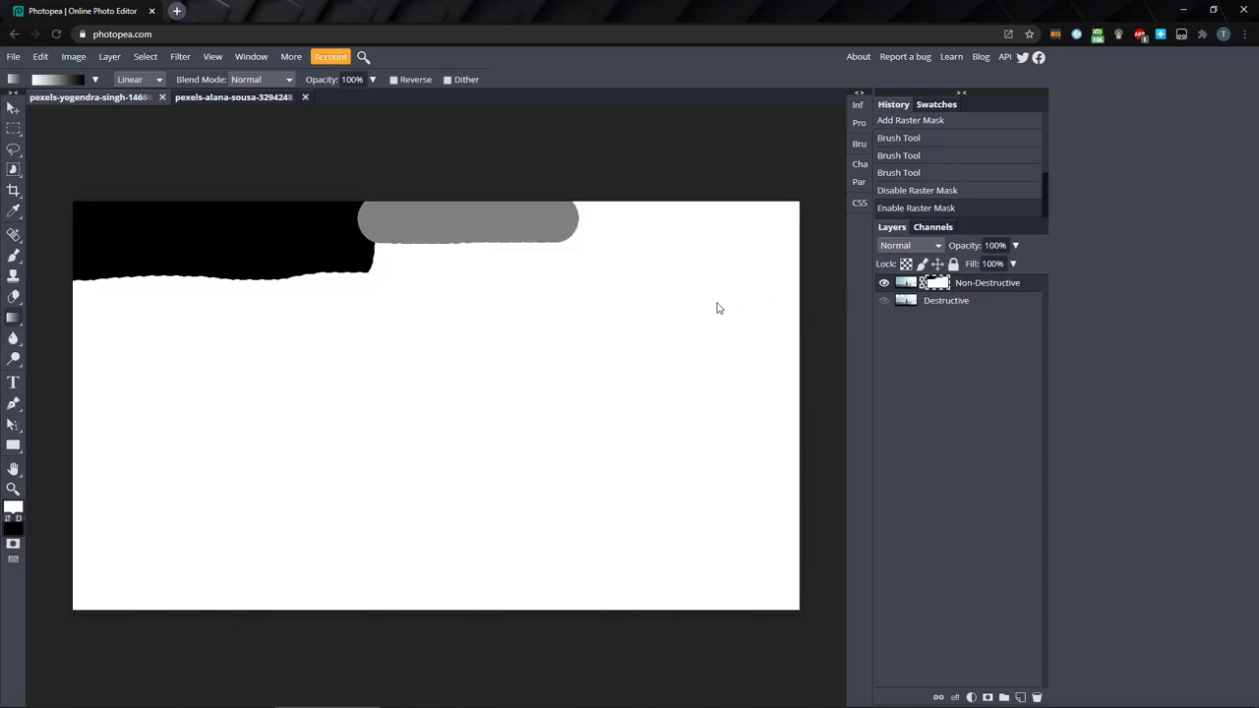
- Repaint the whole mask white with a larger brush, then add a black dot hiding a round sky patch
key(b)
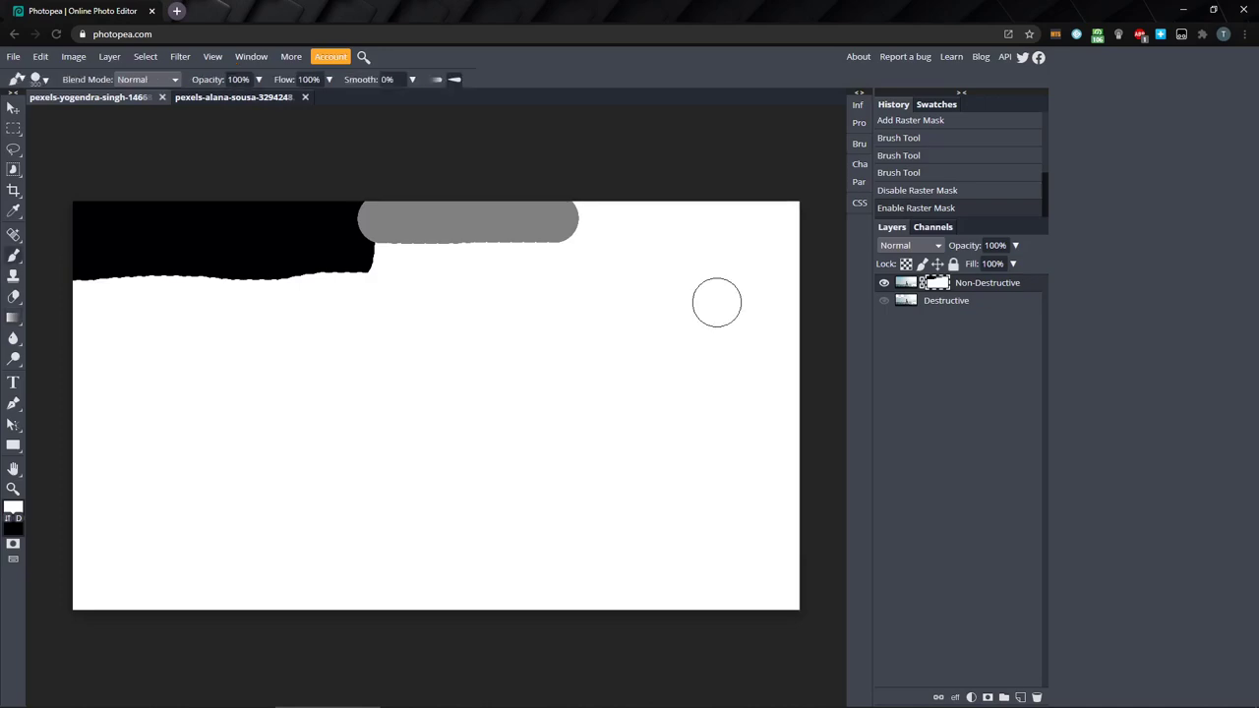
key(bracketright)
key(bracketright)
key(bracketright)
key(bracketright)
key(bracketright)
mouse_move(540, 272)
mouse_down()
mouse_move(526, 245)
mouse_move(56, 259)
mouse_up()
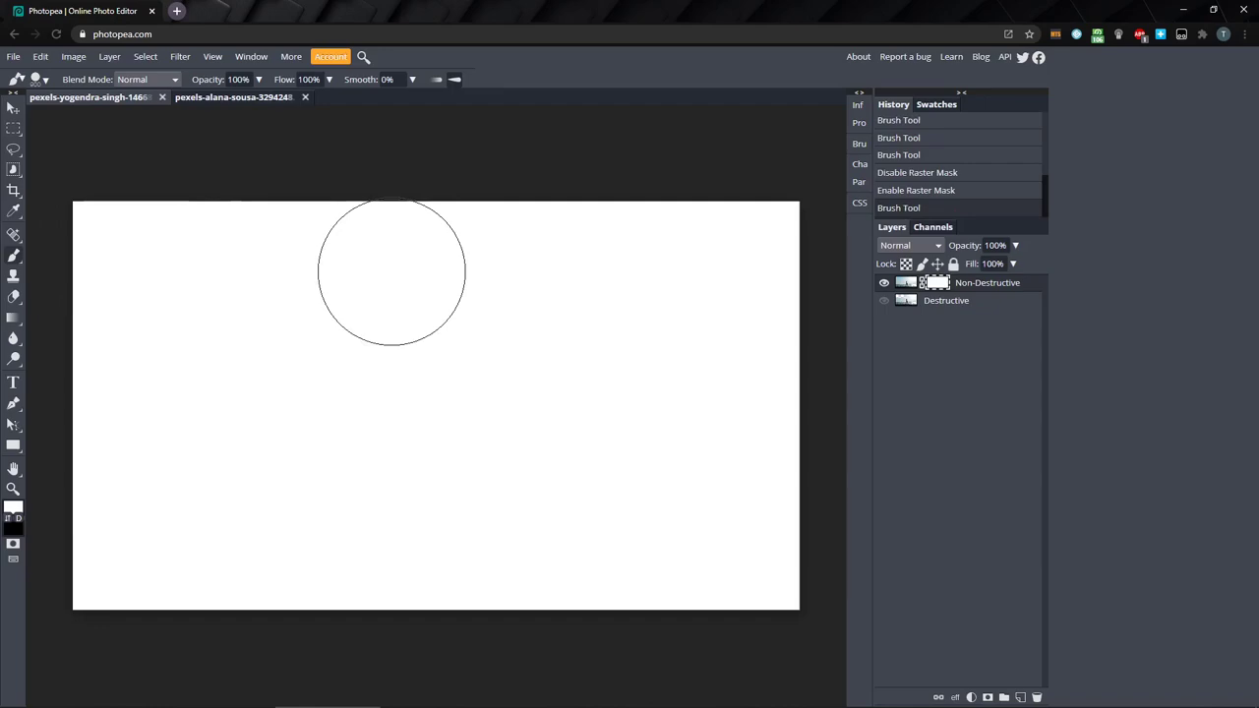
click(6, 518)
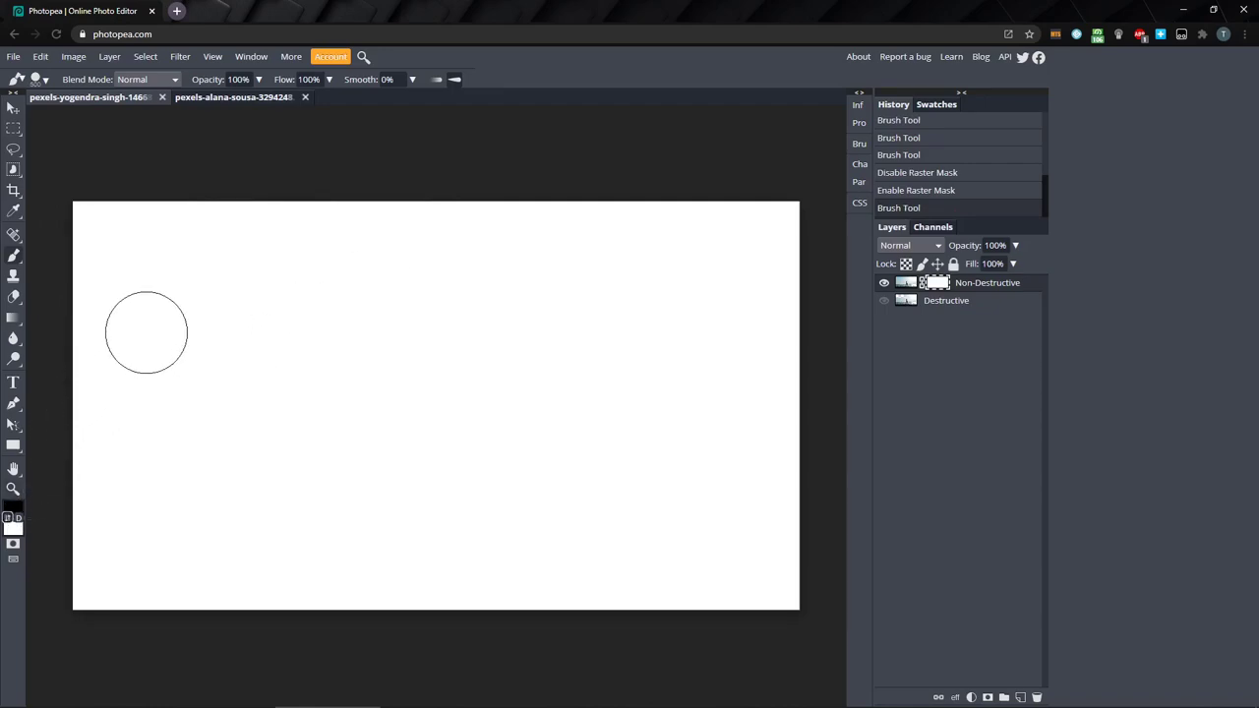
click(212, 285)
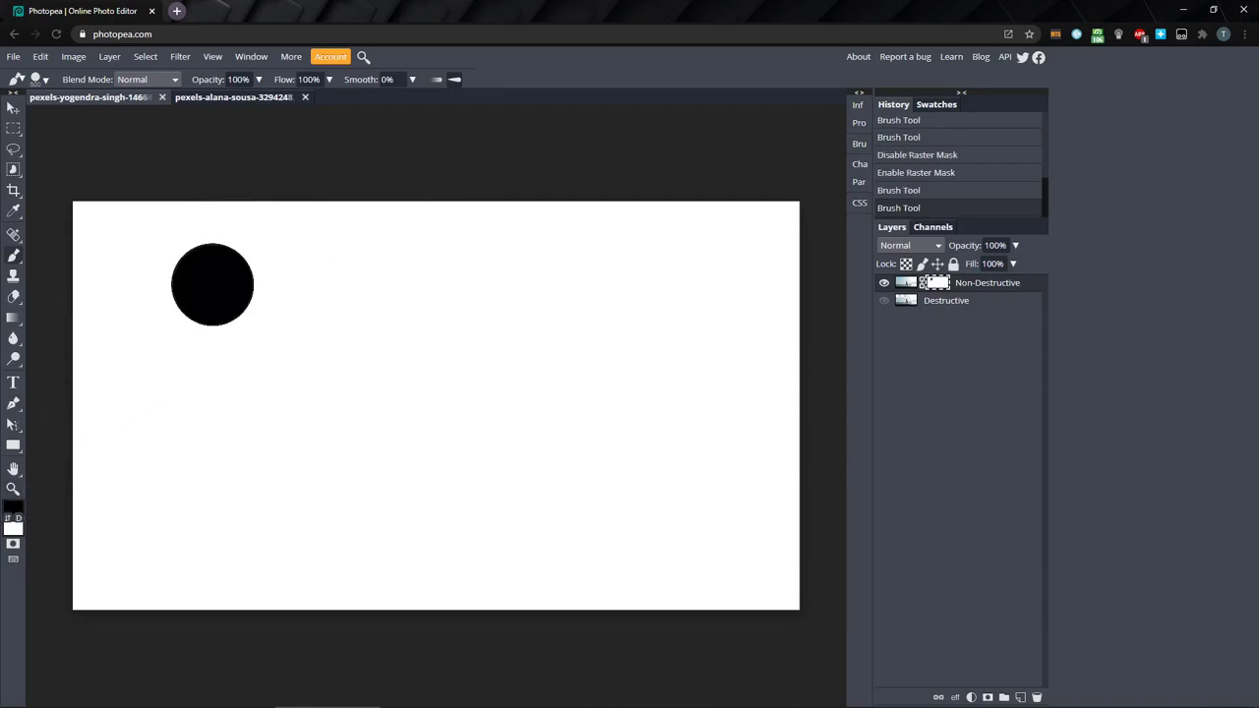
alt+click(934, 284)
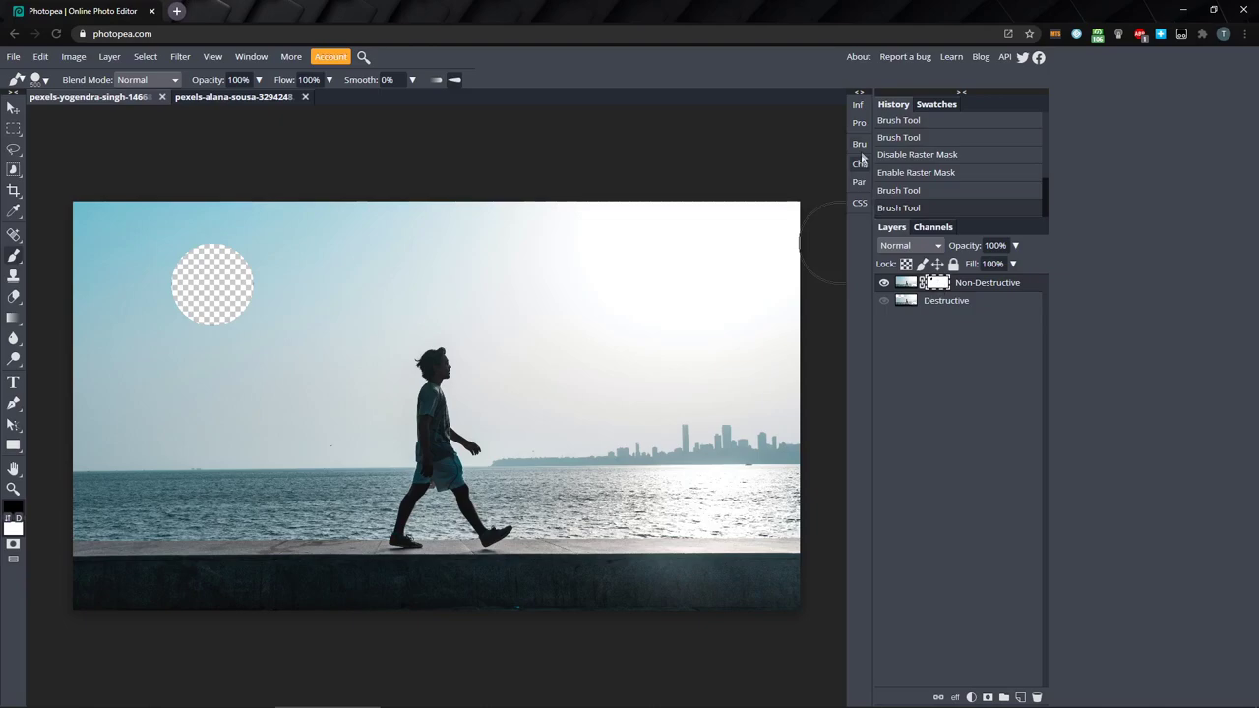
click(860, 123)
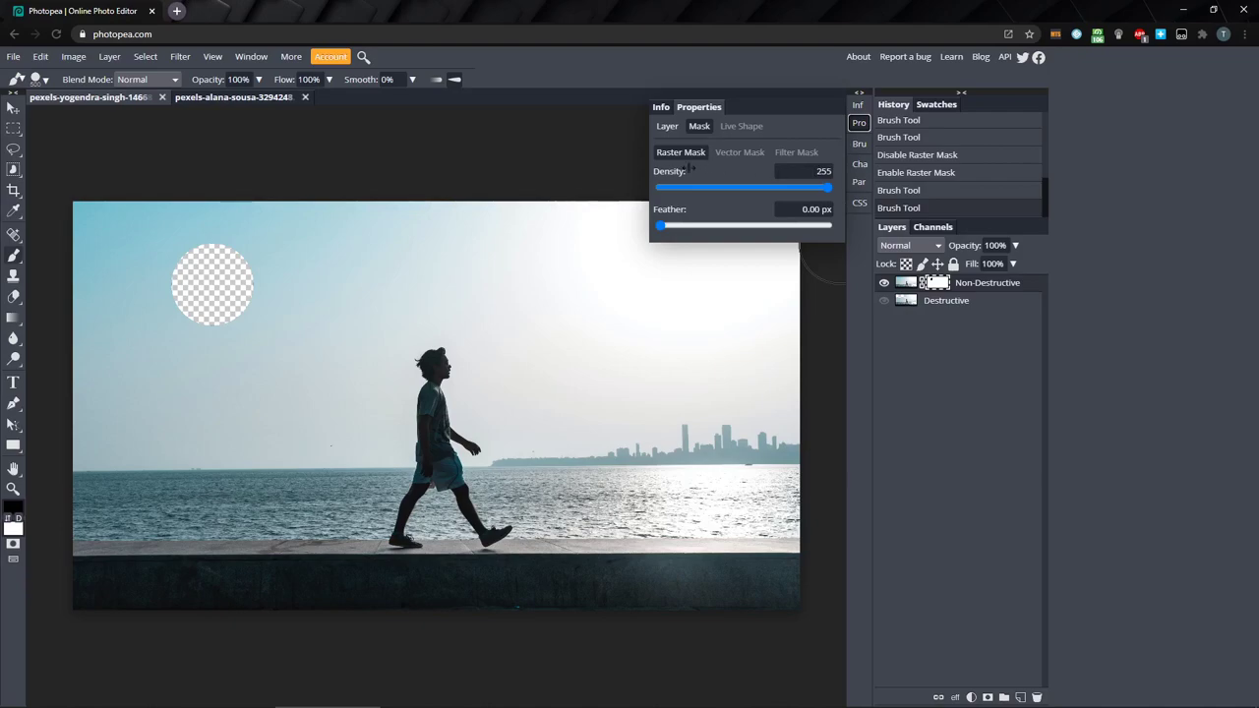
click(828, 192)
drag(763, 189, 833, 192)
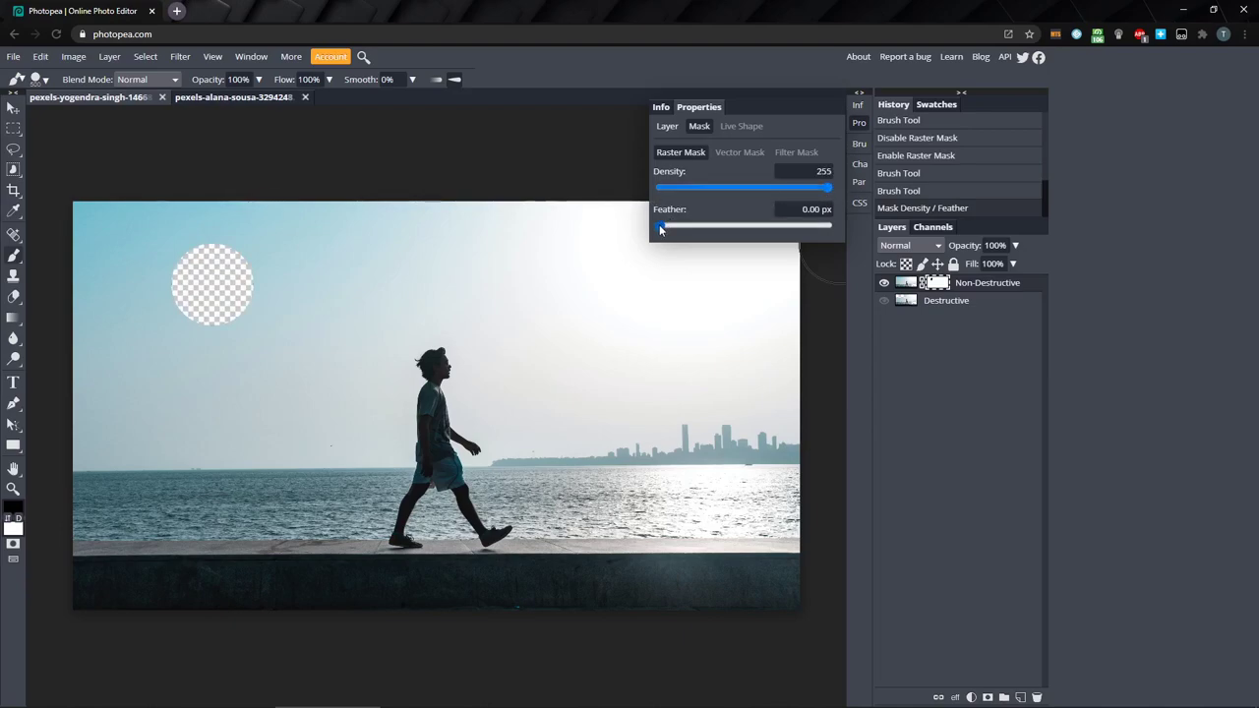
mouse_move(659, 227)
mouse_down()
mouse_move(768, 225)
mouse_move(657, 225)
mouse_up()
click(859, 125)
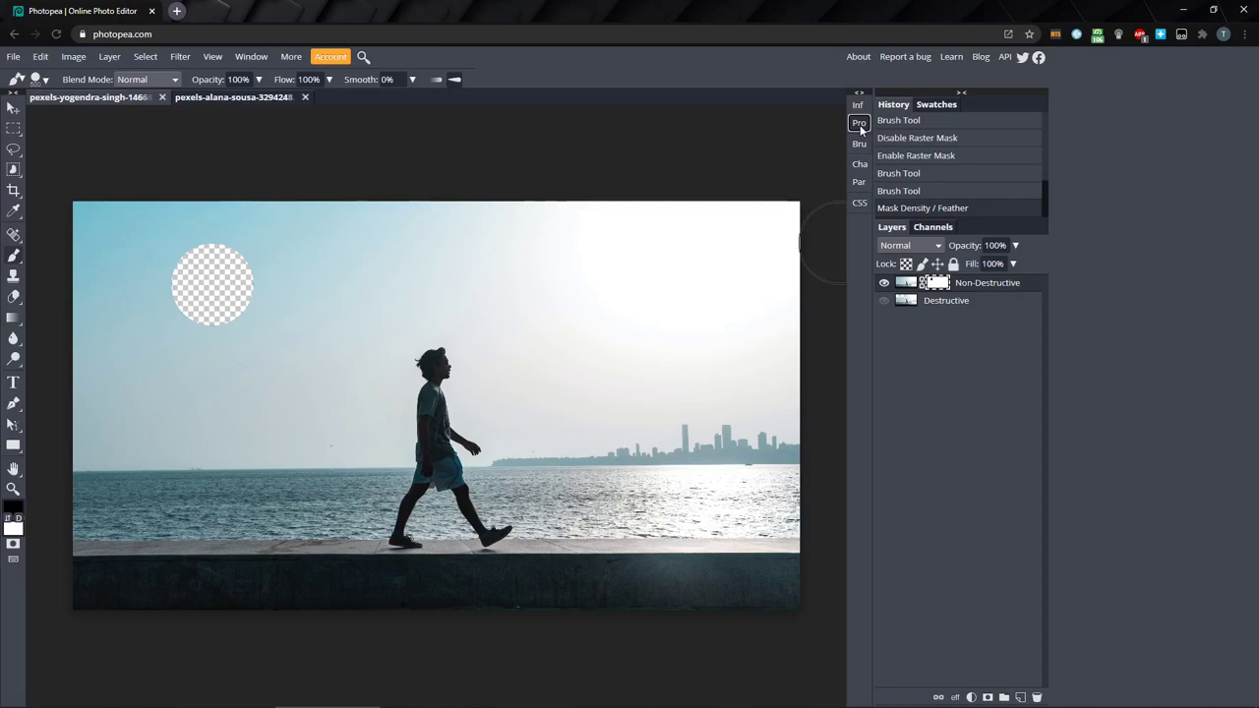
- Delete the Non-Destructive layer's mask and select the walking man with Quick Selection
right_click(939, 289)
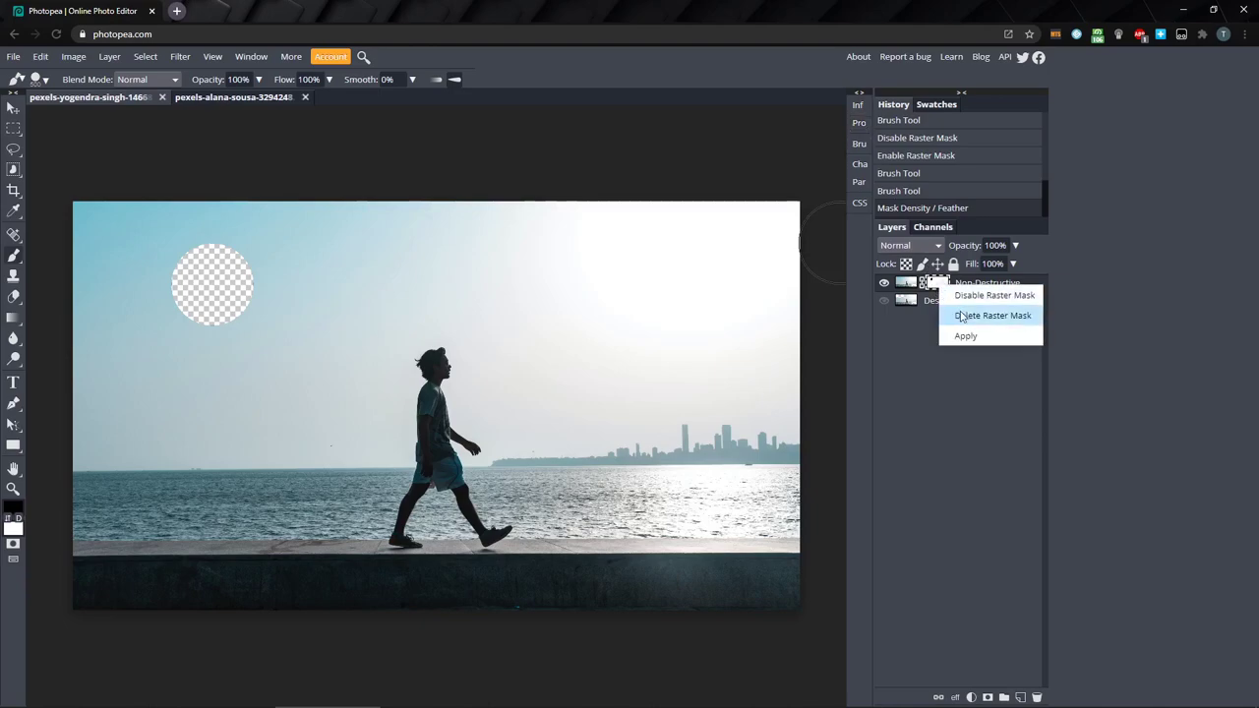
click(962, 316)
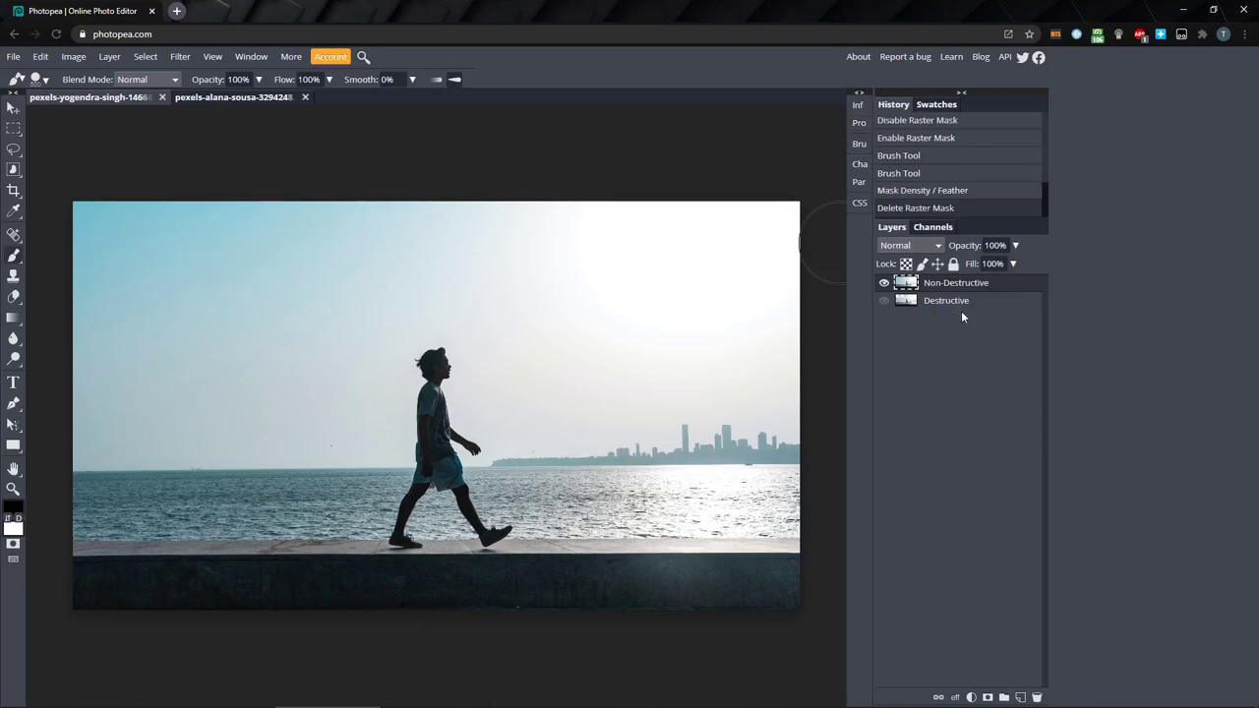
click(14, 170)
click(29, 187)
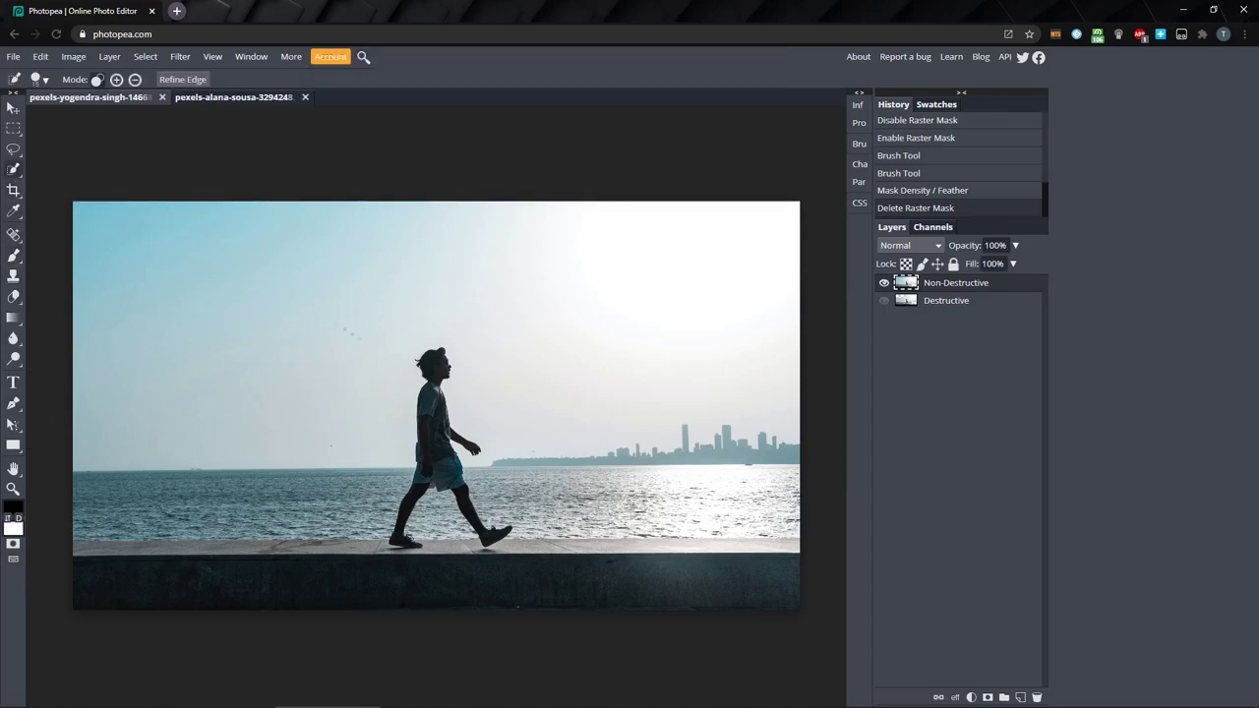
mouse_move(405, 418)
mouse_down()
mouse_move(381, 469)
mouse_move(427, 421)
mouse_move(411, 433)
mouse_move(413, 421)
mouse_up()
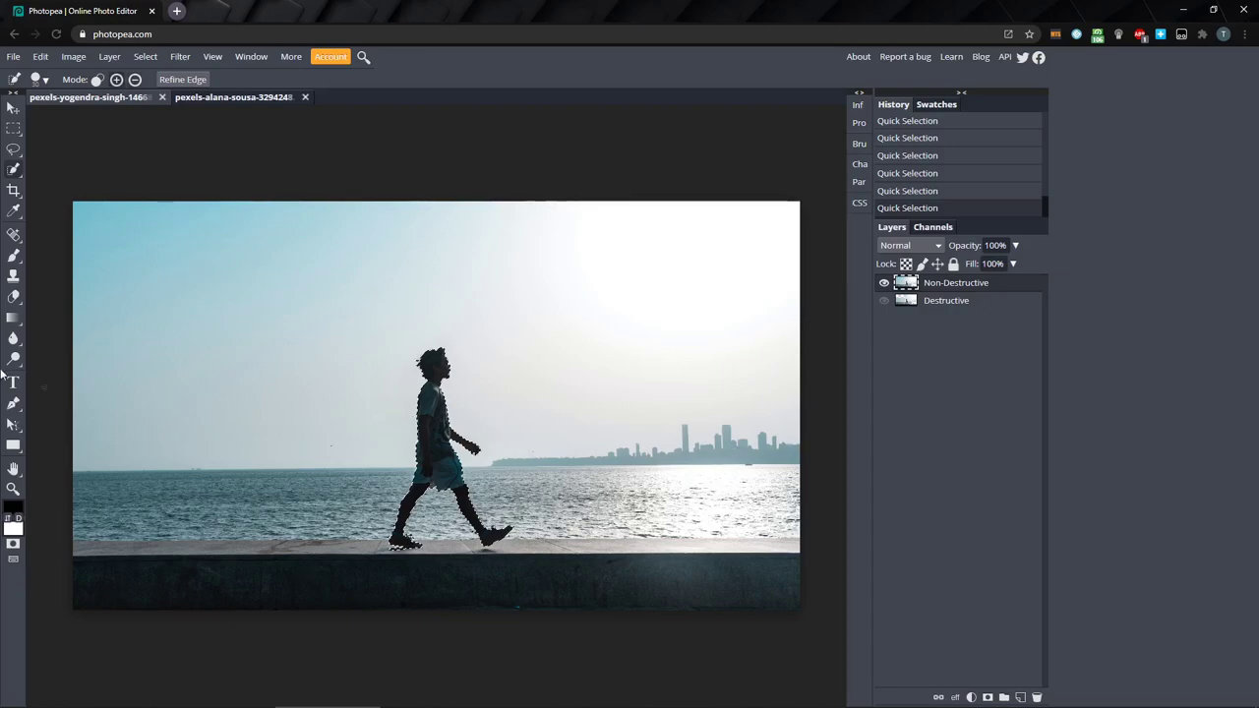
- Add a Reveal Selection raster mask so only the walking man remains visible
click(109, 57)
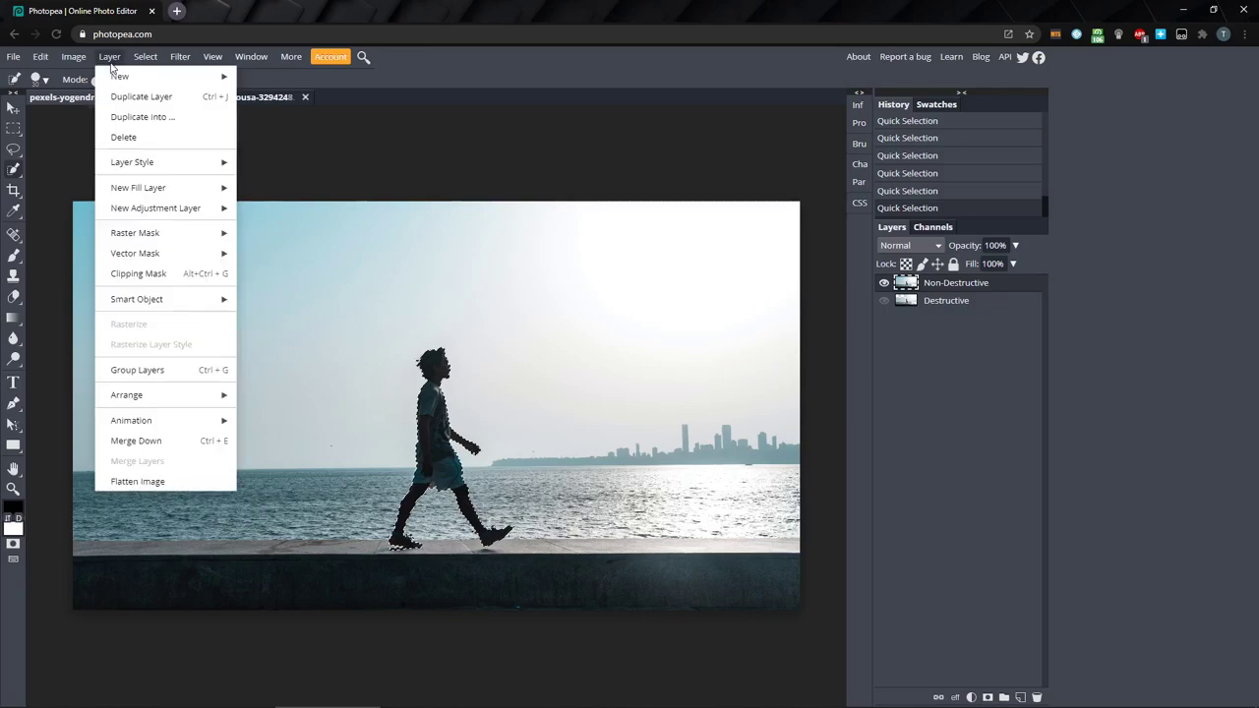
mouse_move(158, 236)
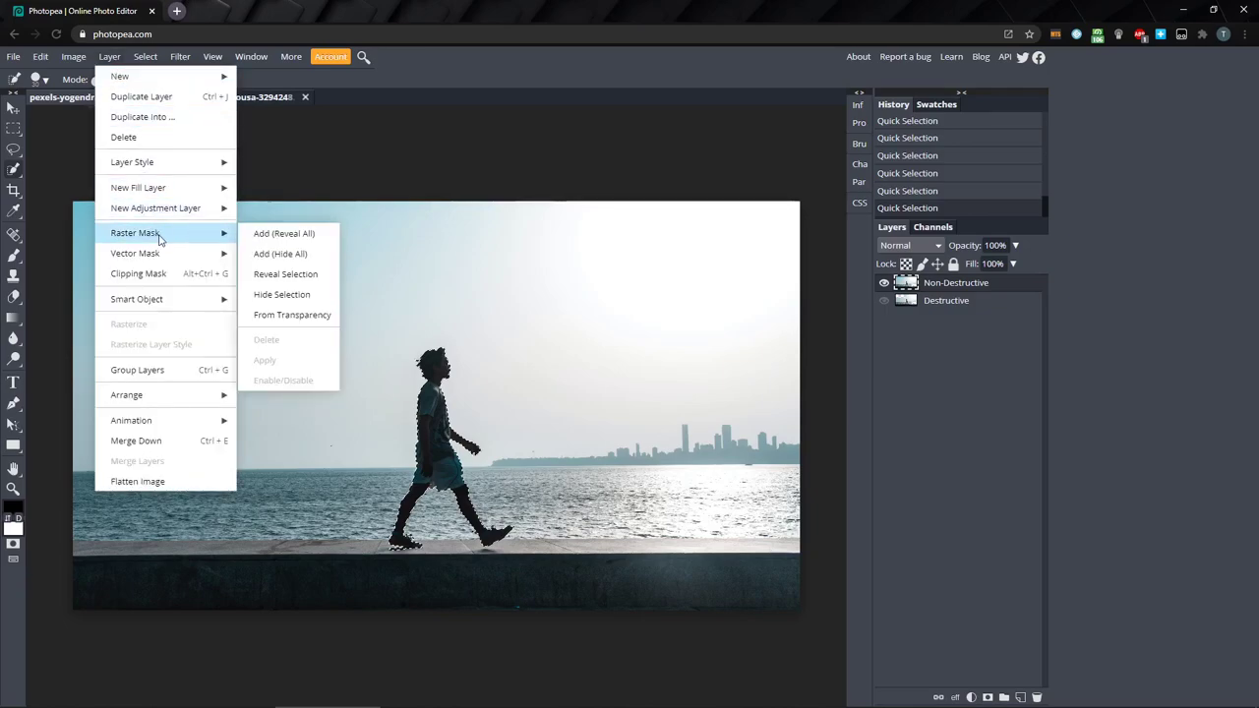
click(318, 277)
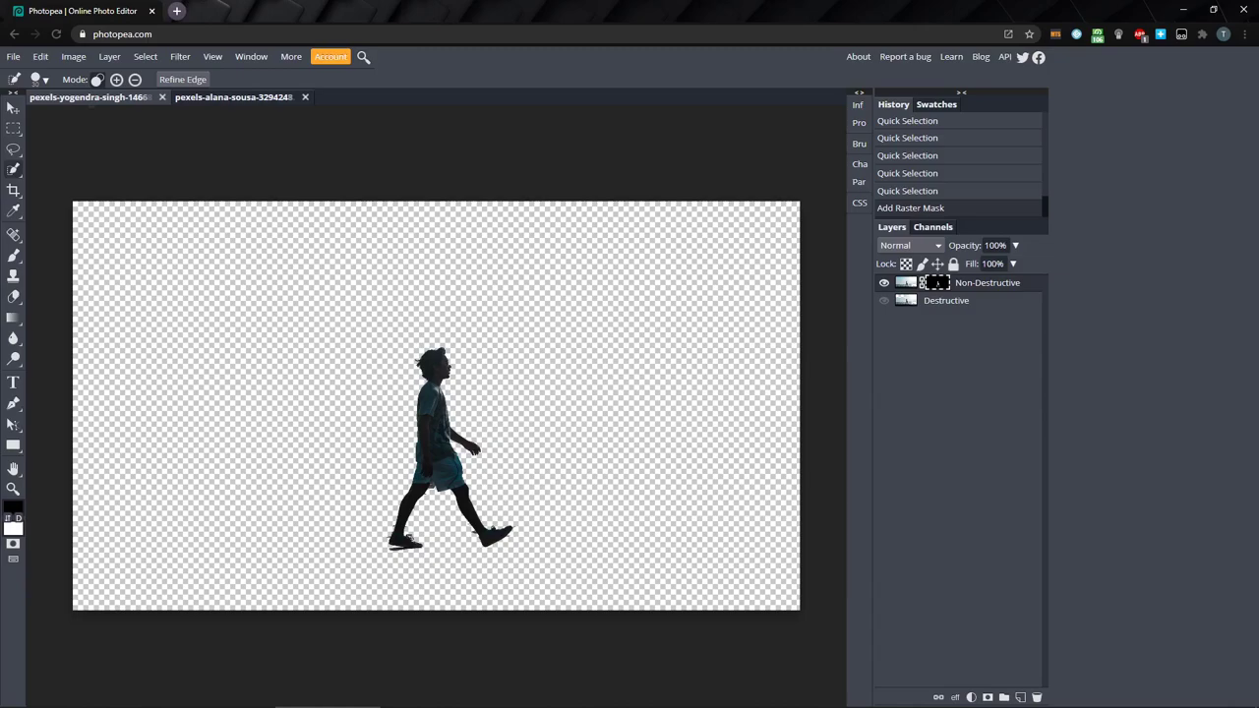
- Replace the Non-Destructive layer's mask with one that hides the selected walking man
key(ctrl+z)
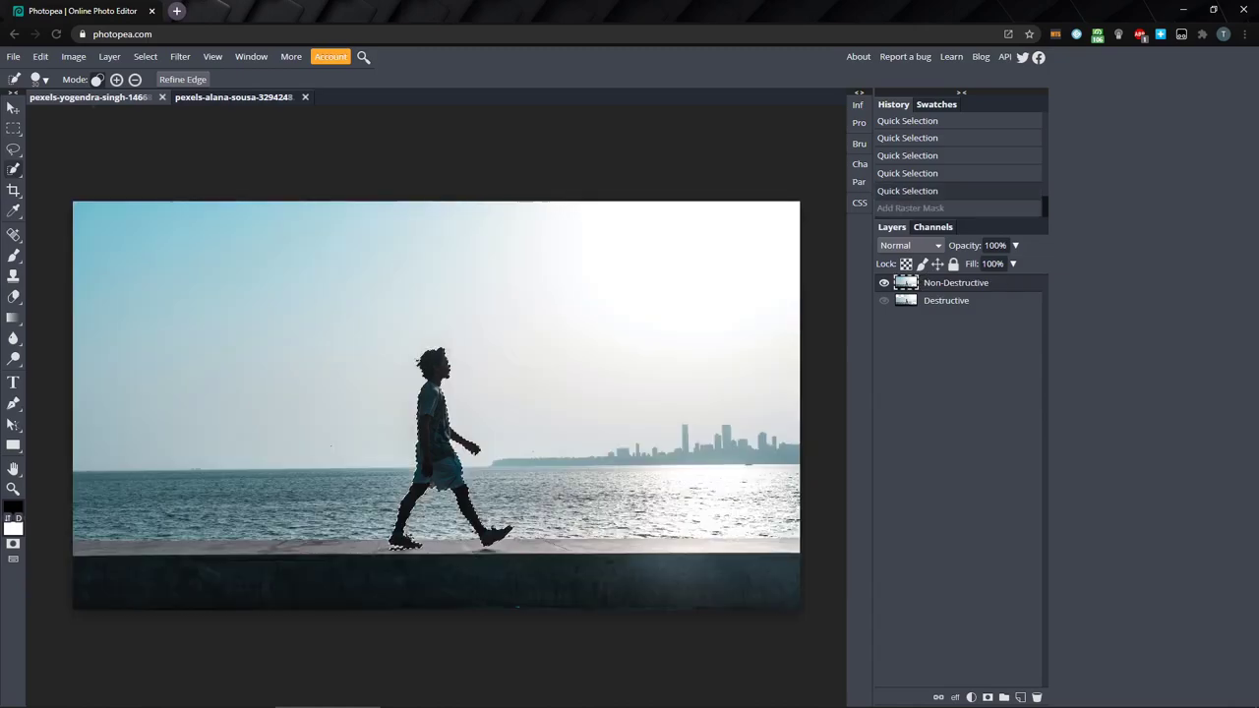
click(121, 58)
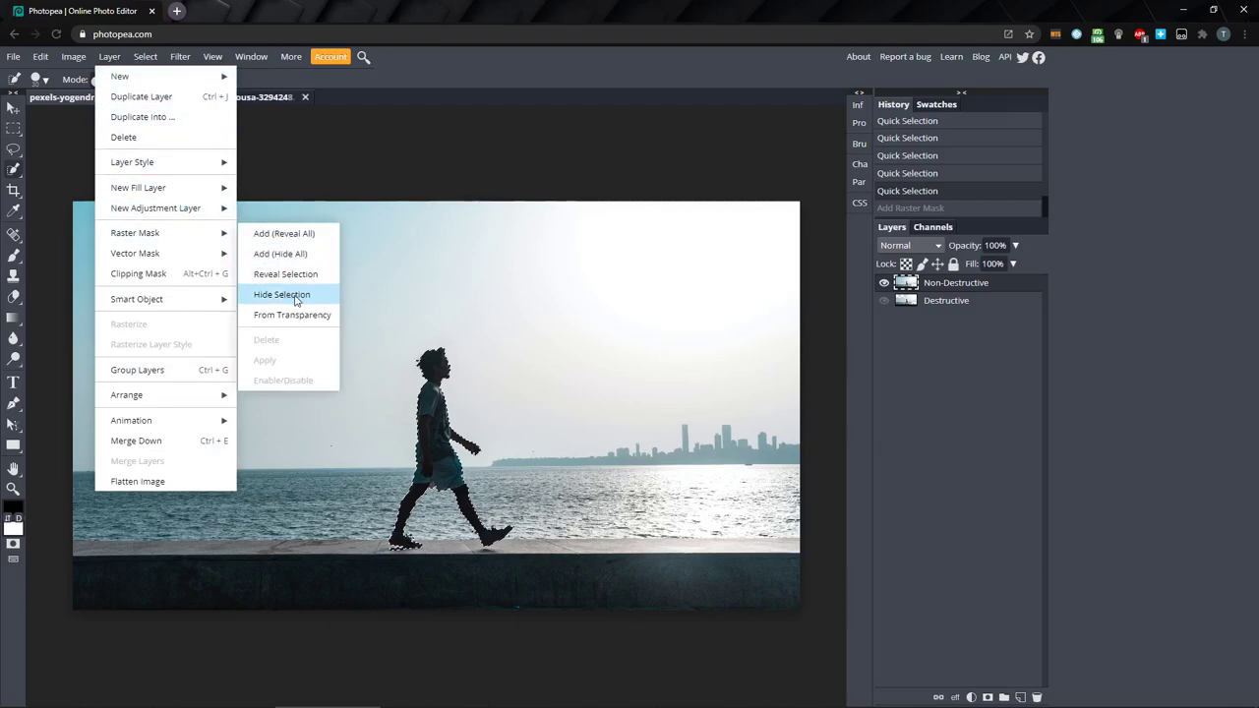
click(295, 297)
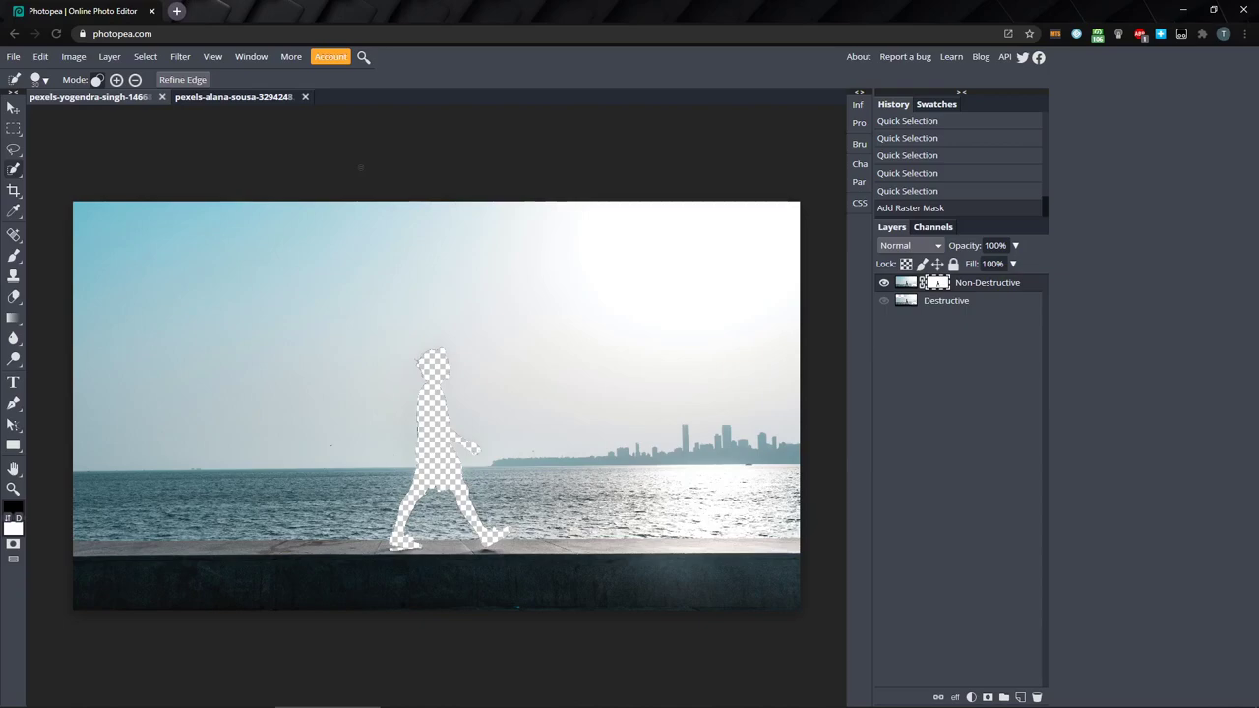
- Add a black (000000) Color Fill layer on the Destructive layer
click(947, 301)
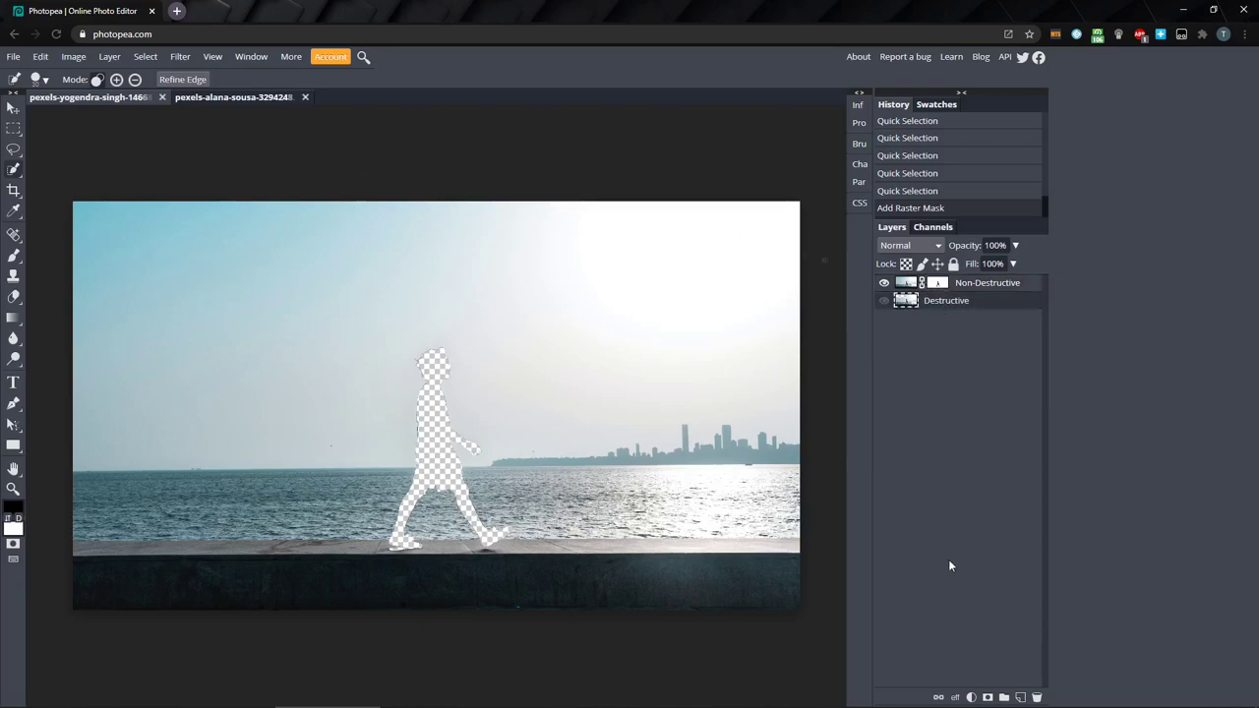
click(972, 697)
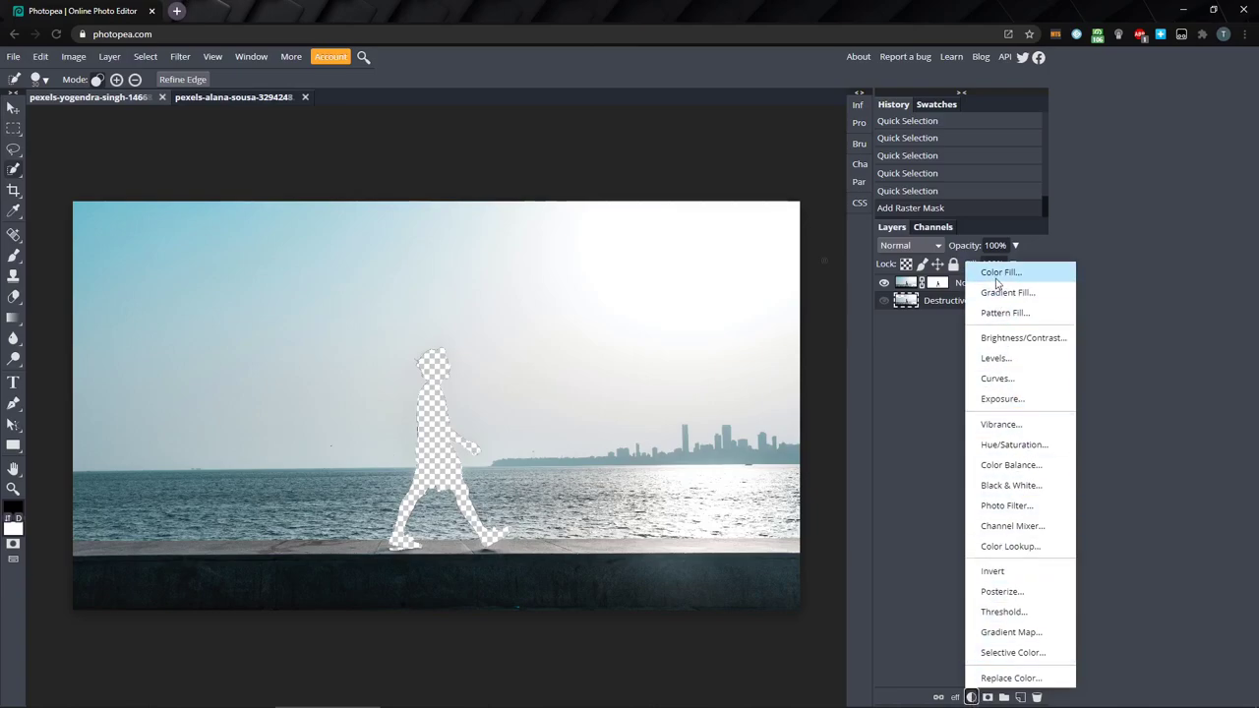
click(997, 275)
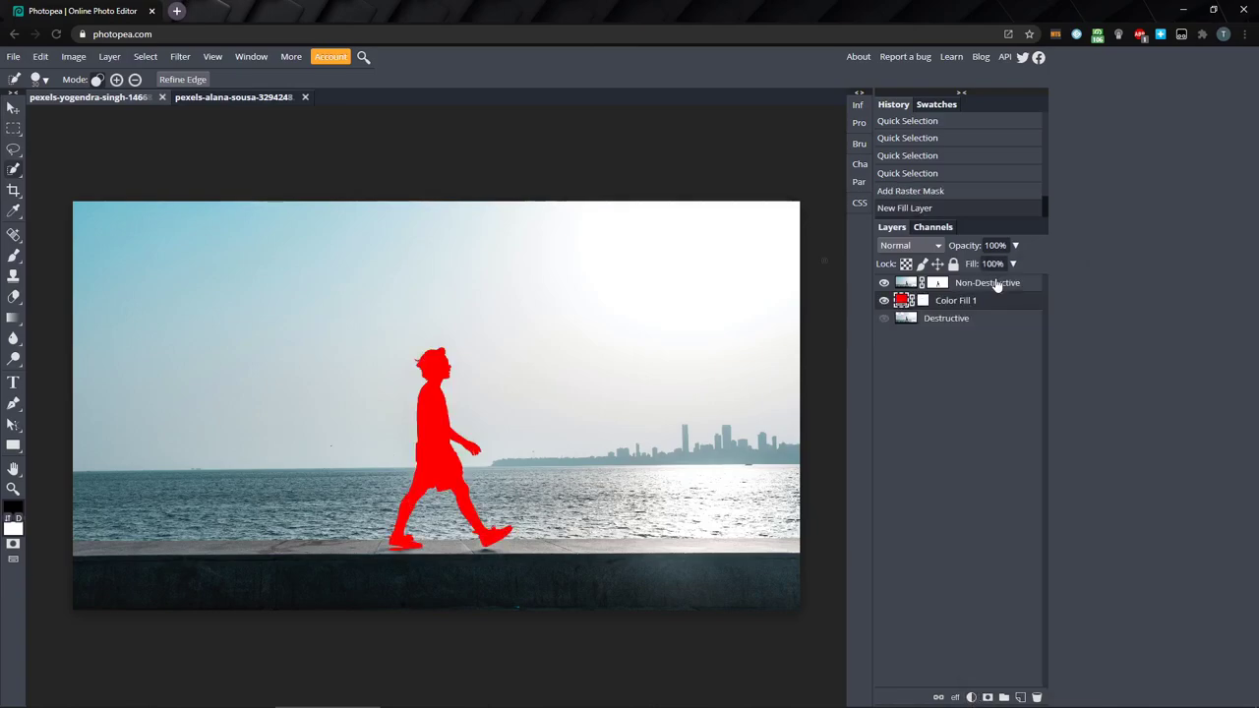
double_click(901, 301)
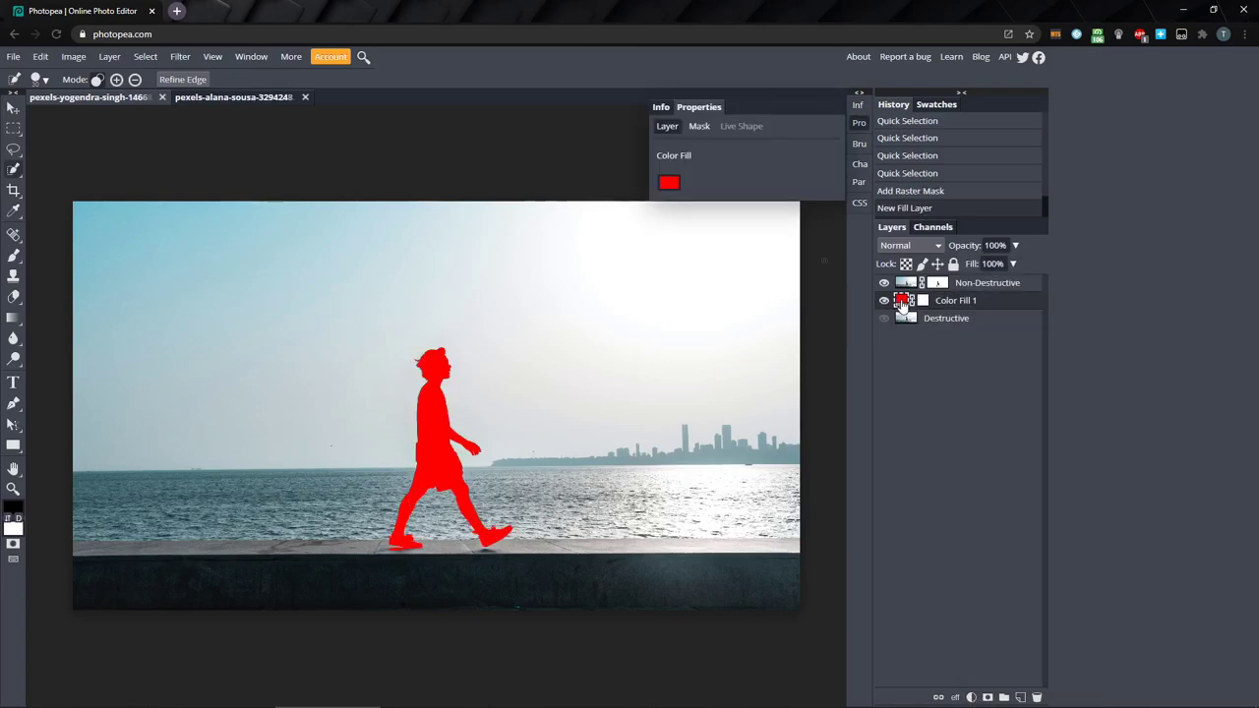
click(673, 183)
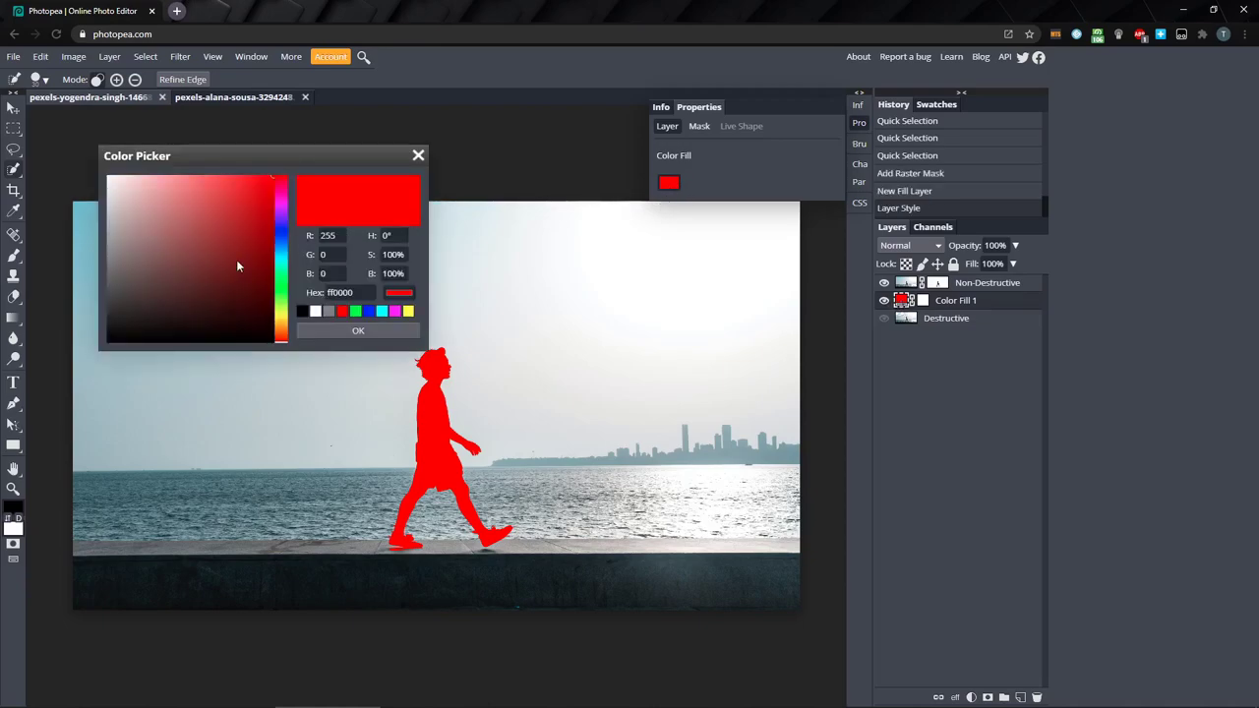
drag(236, 260, 98, 352)
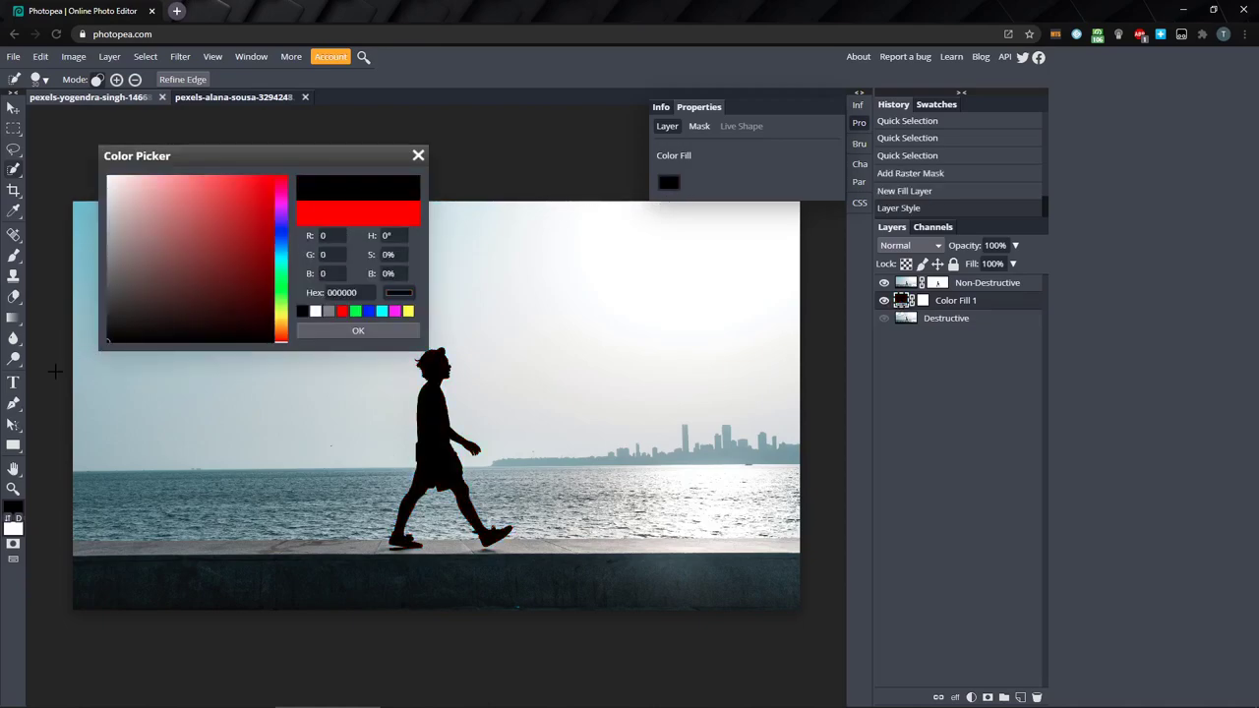
click(356, 331)
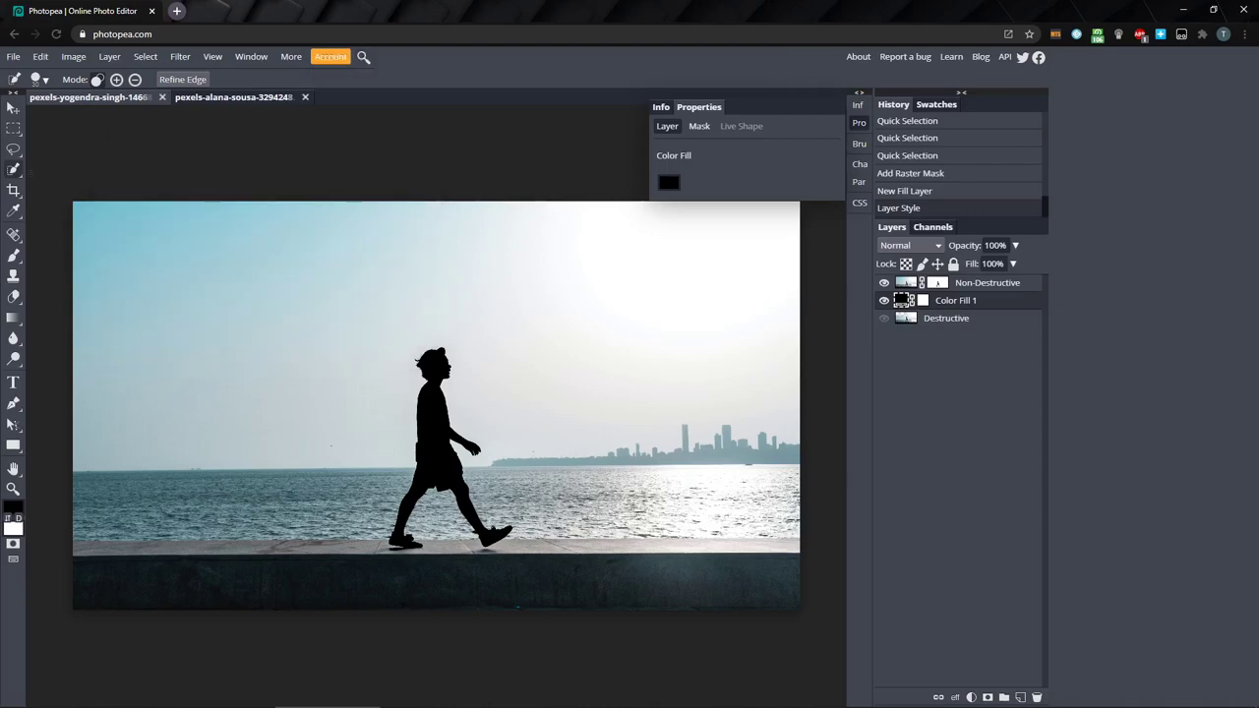
- Select the Non-Destructive layer's mask and take the Move tool, undoing an accidental layer shift
click(12, 128)
click(935, 285)
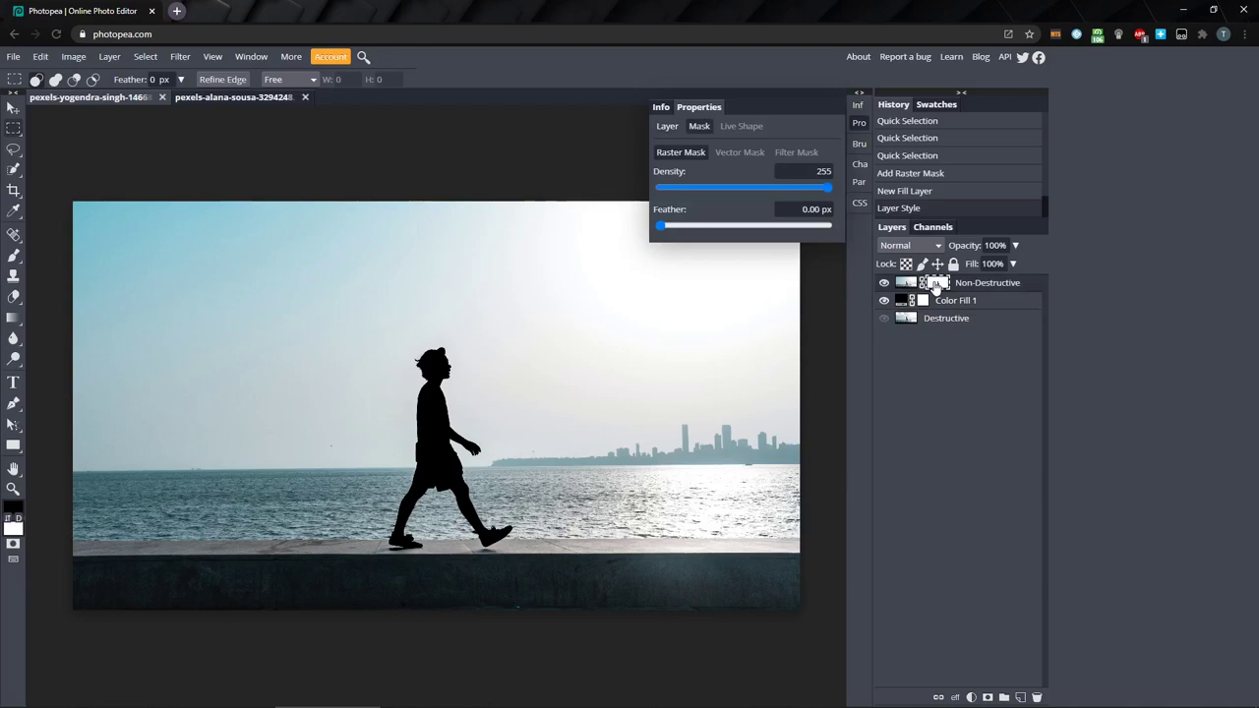
click(859, 123)
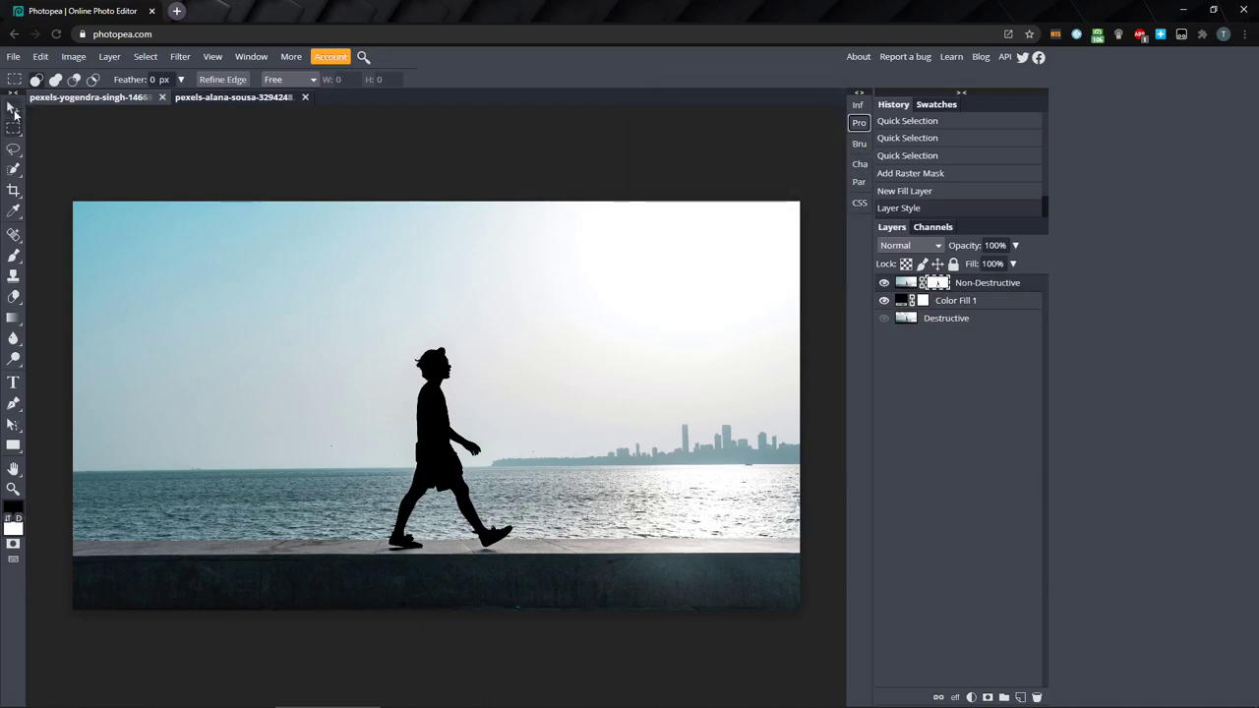
click(14, 108)
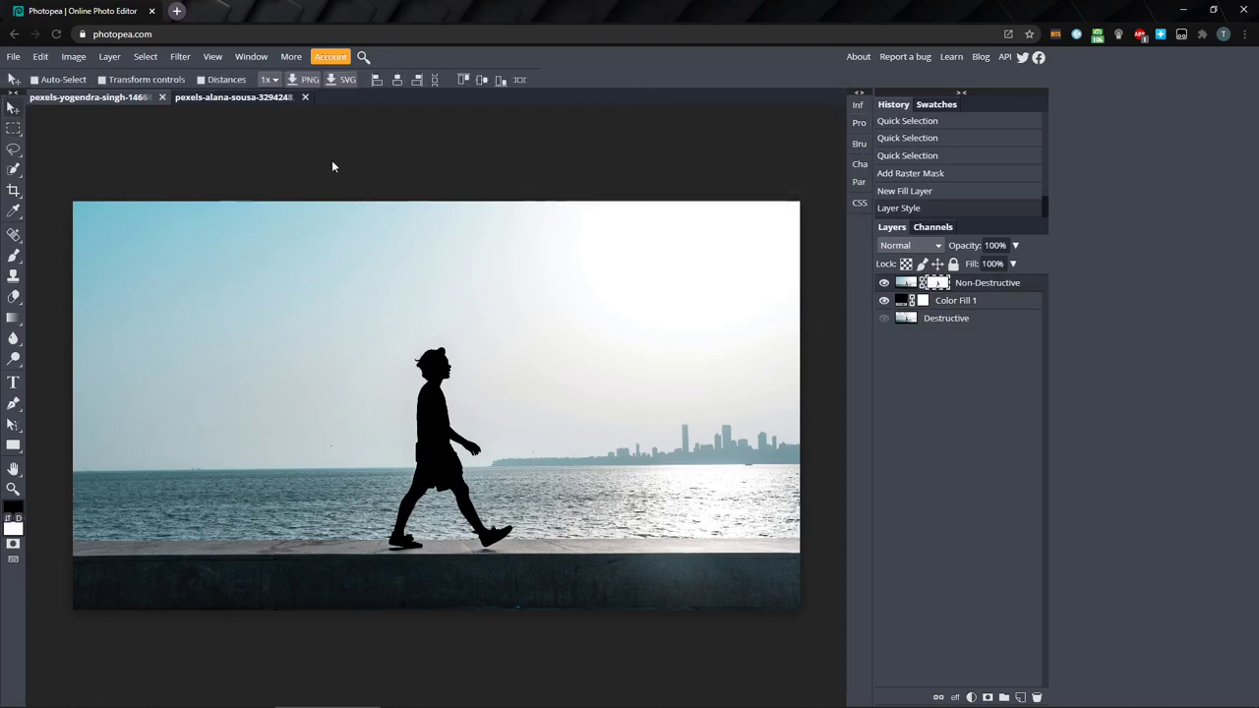
drag(554, 274, 523, 280)
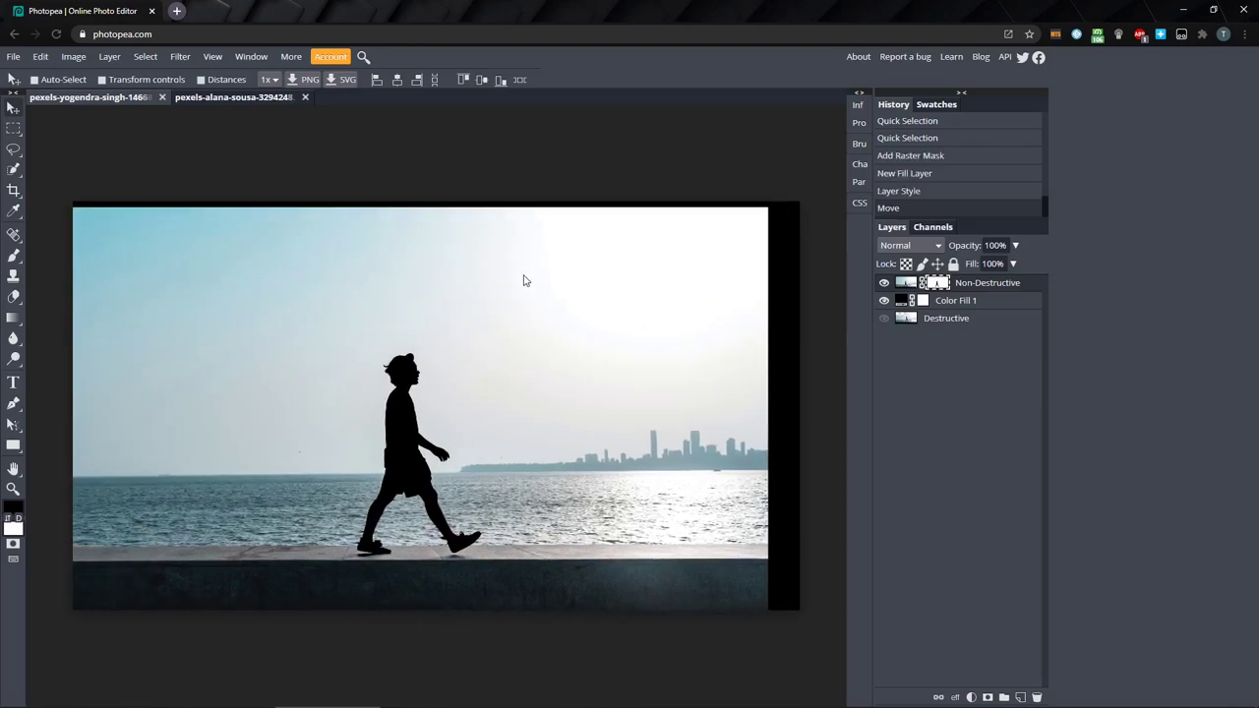
key(ctrl+z)
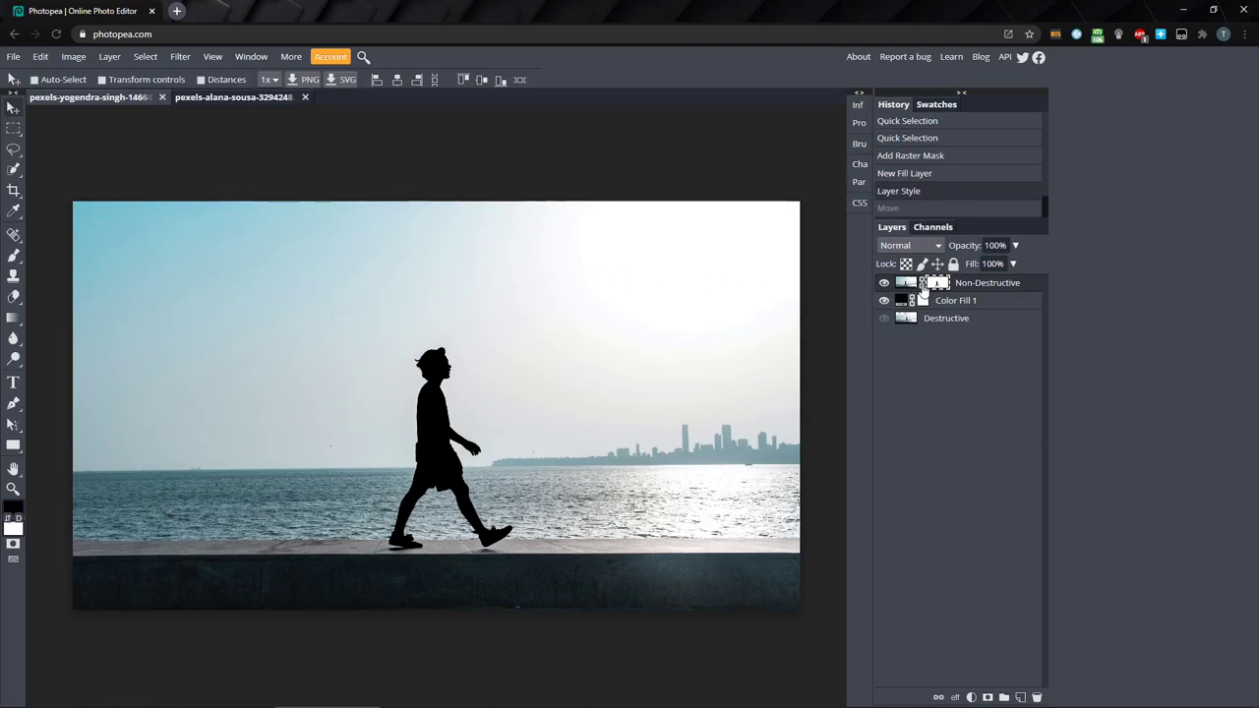
- With the mask unlinked, shift the image left so the silhouette walks beside the man, then relink
click(923, 283)
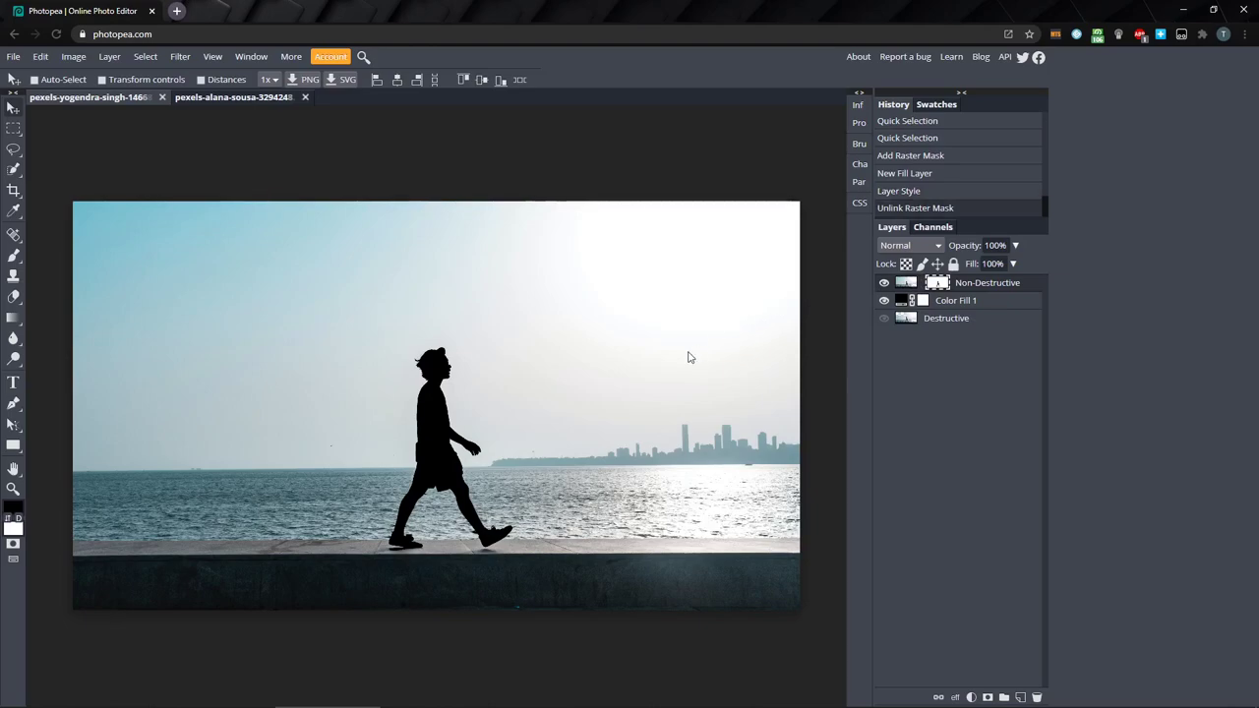
drag(687, 357, 557, 359)
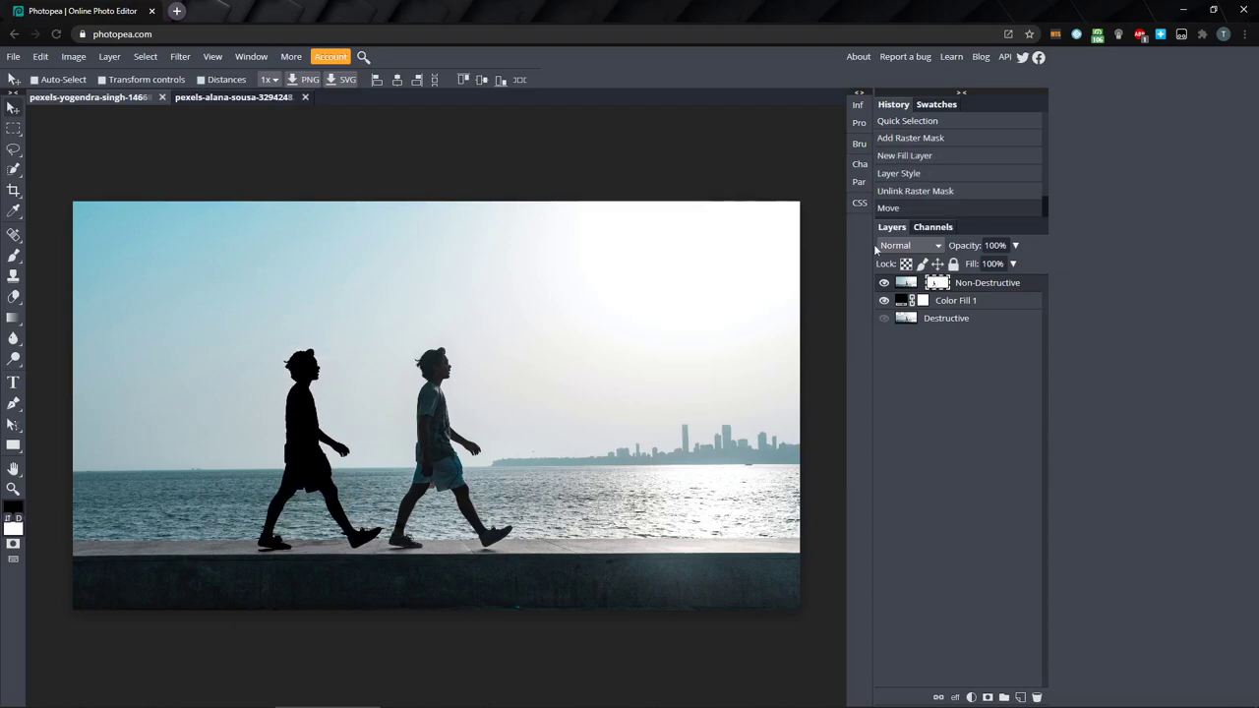
click(922, 283)
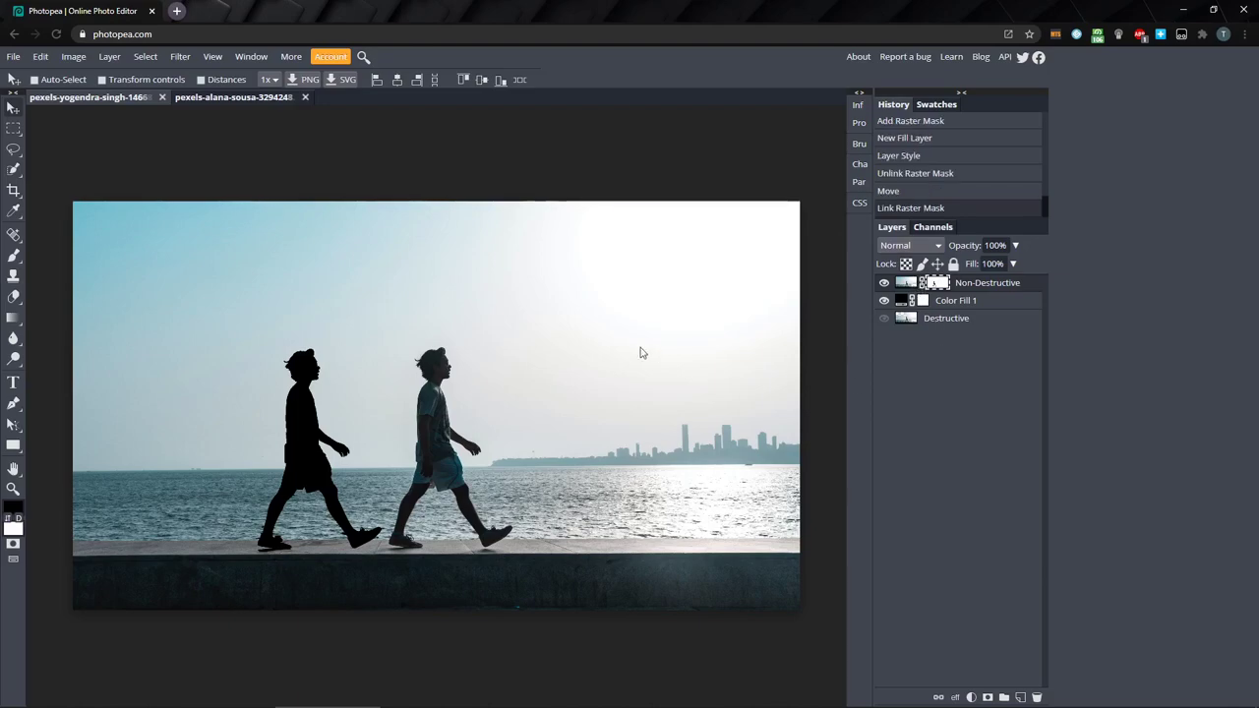
drag(627, 349, 620, 335)
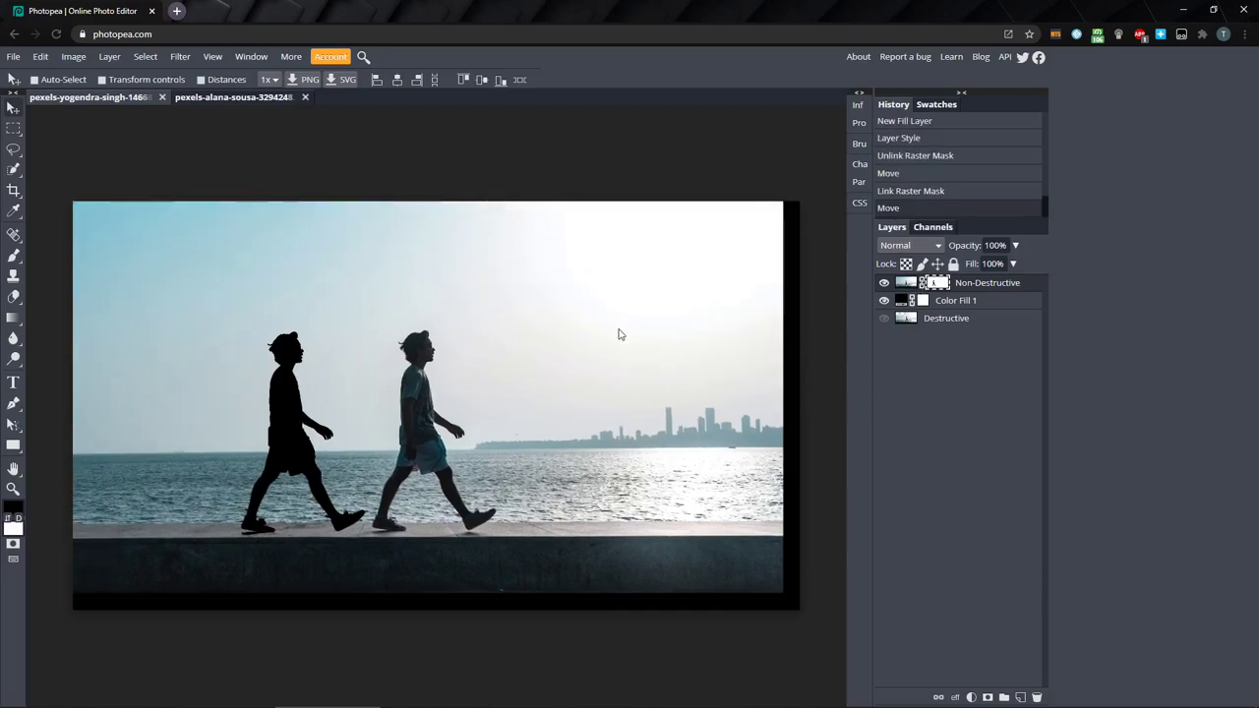
key(ctrl+z)
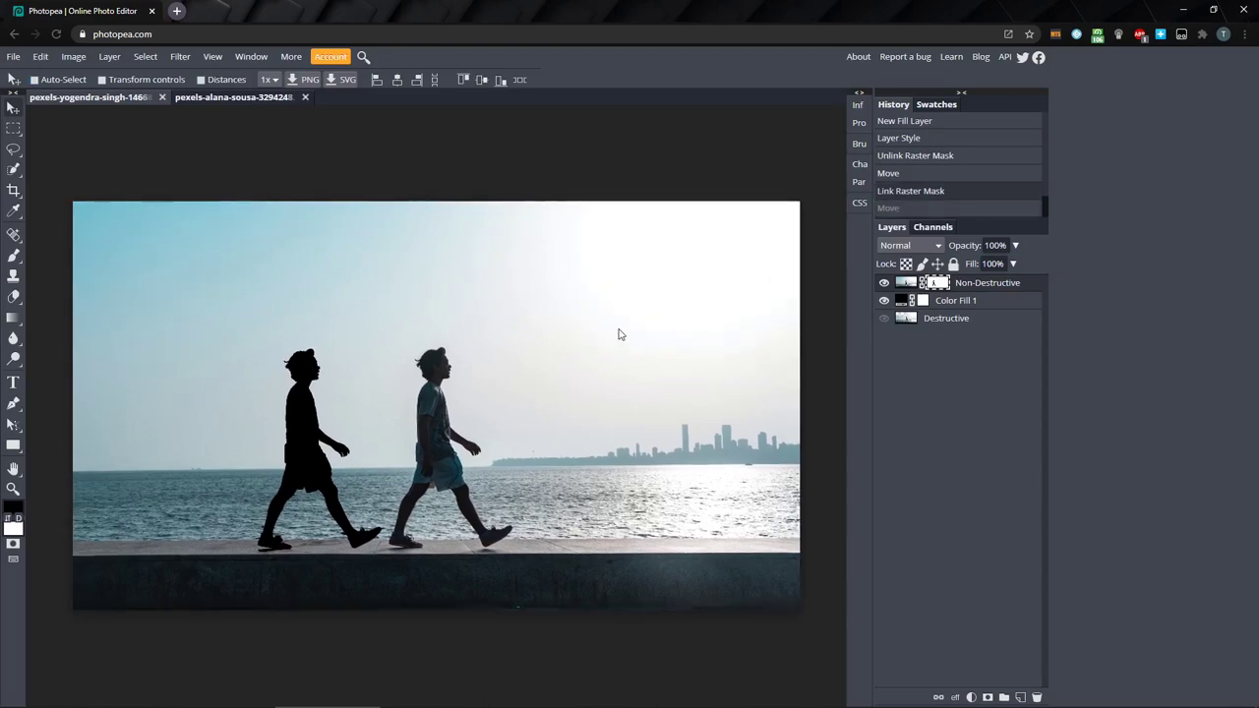
- Duplicate the Non-Destructive layer and delete the copy's raster mask
right_click(901, 284)
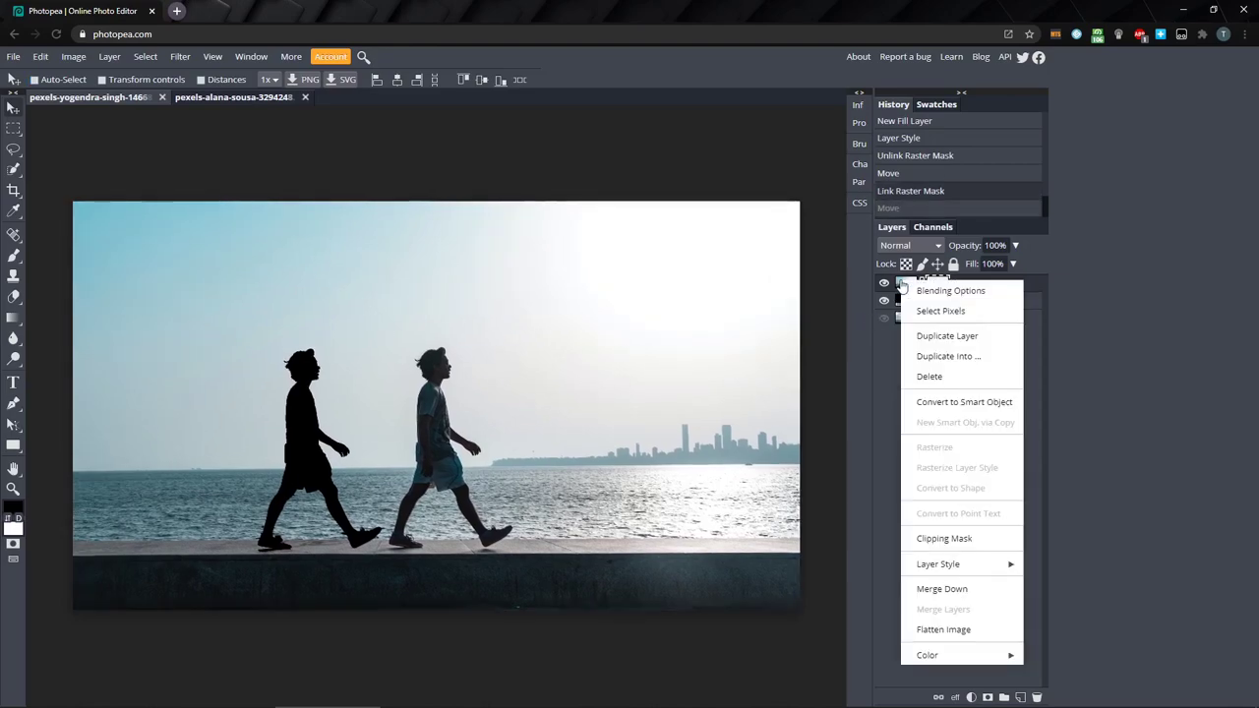
click(921, 336)
right_click(934, 285)
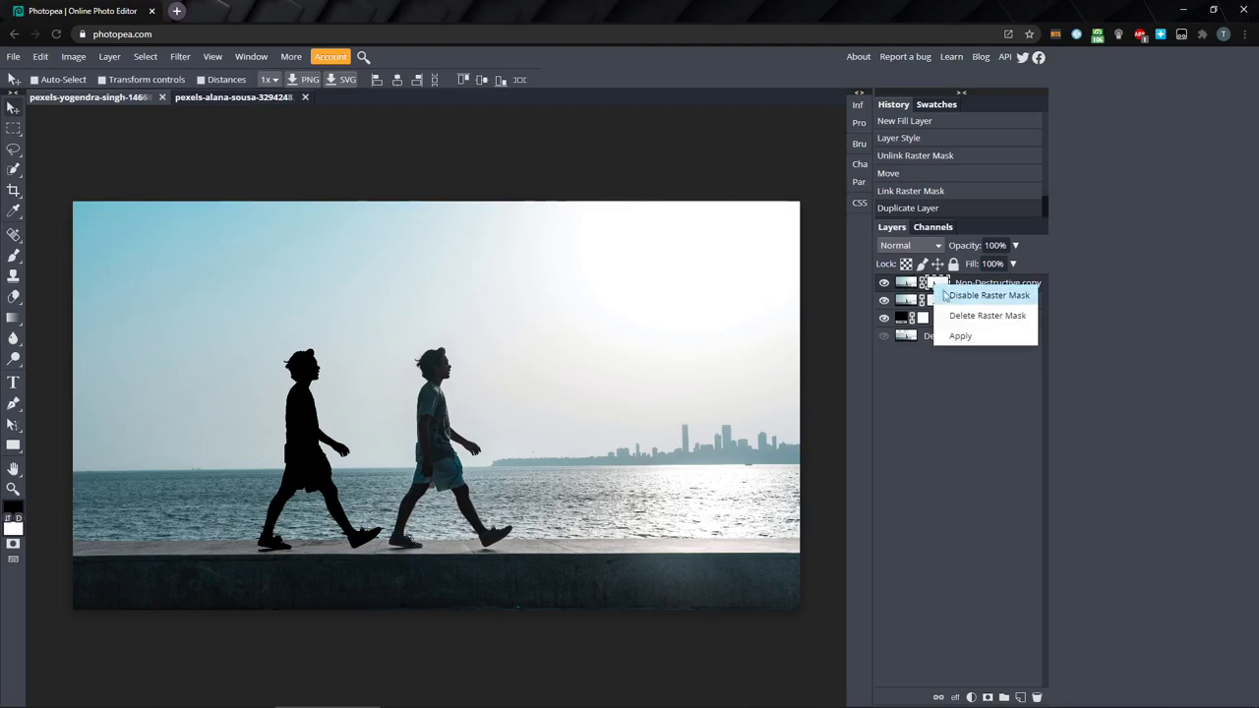
click(957, 313)
- Drag the mask onto the copy, hide the copy, and restore the visible Non-Destructive layer's mask
click(883, 300)
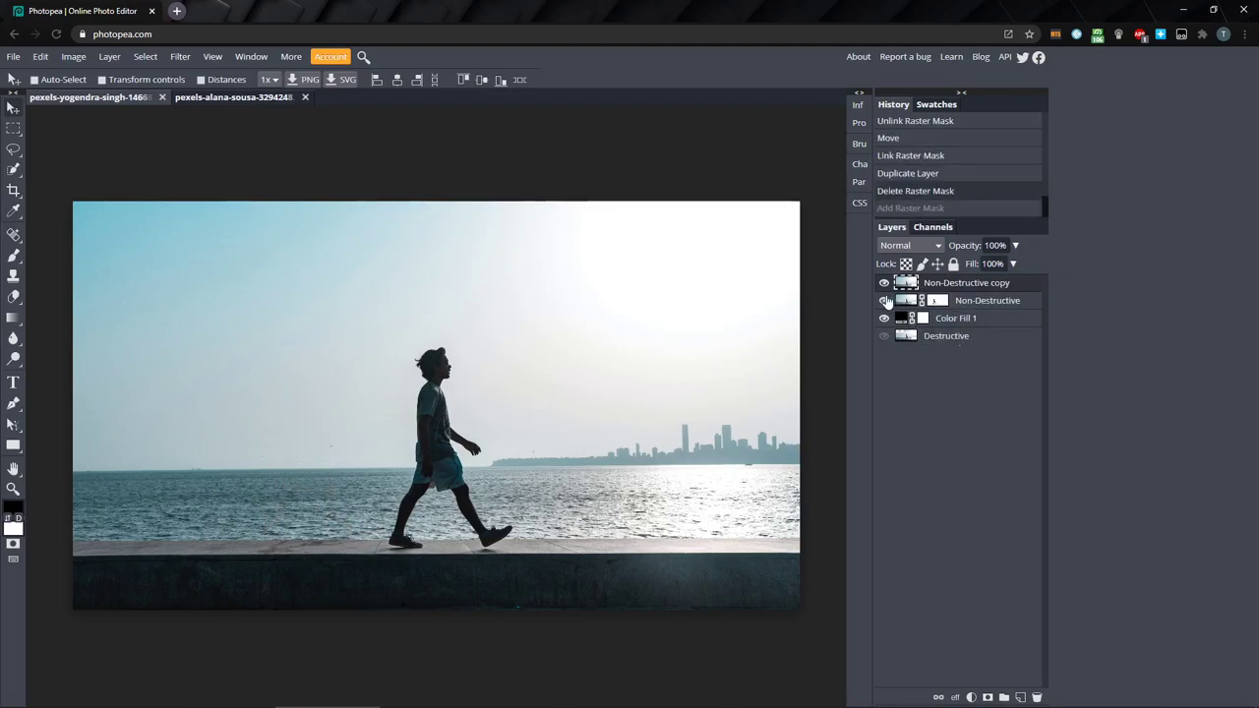
drag(936, 305, 939, 283)
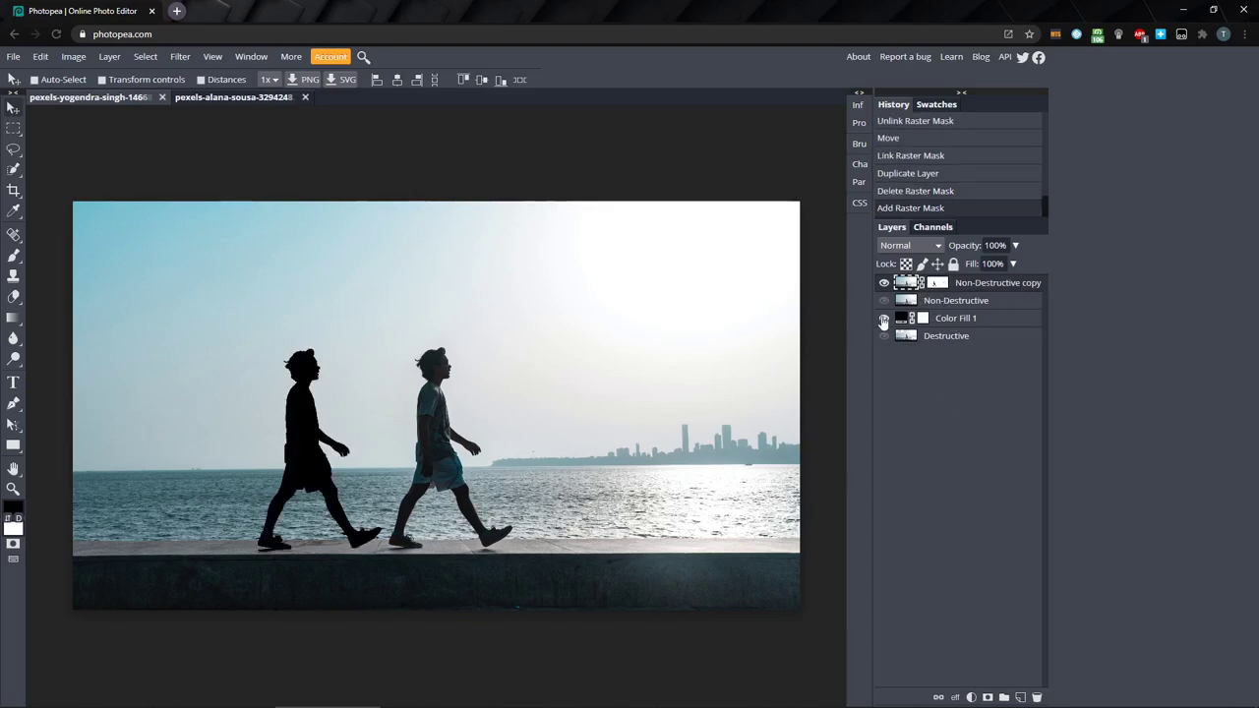
click(884, 300)
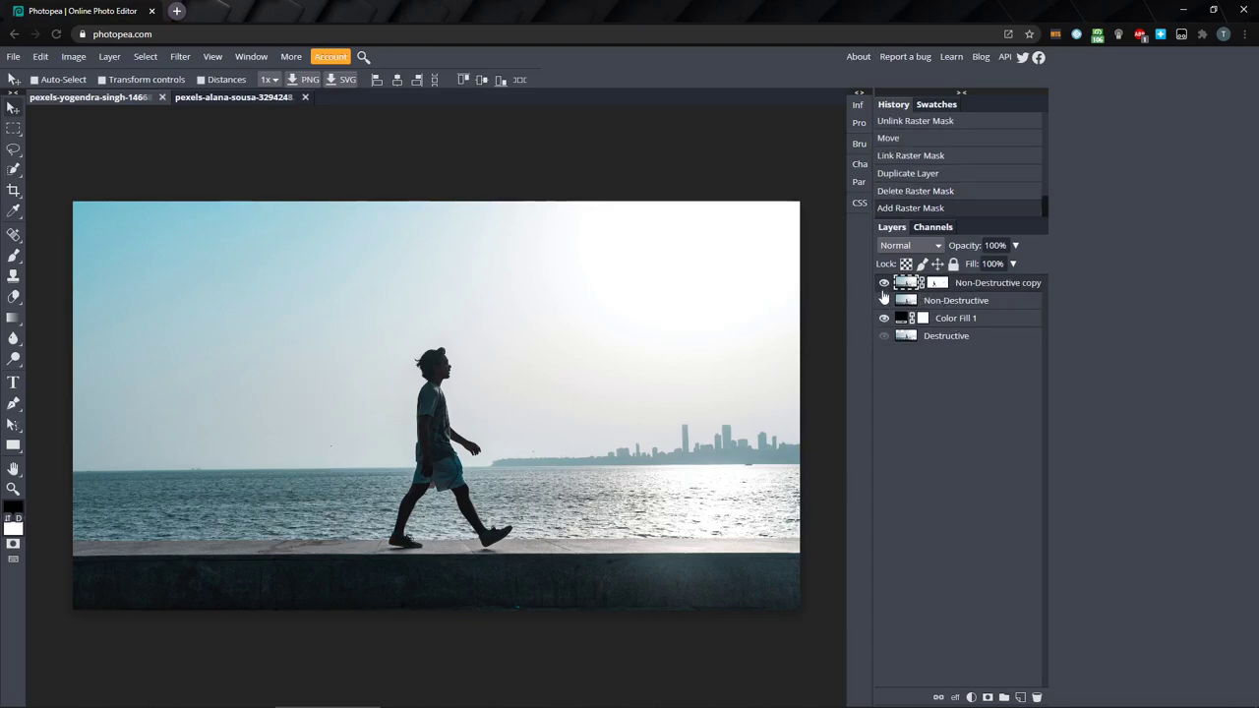
click(884, 282)
drag(937, 285, 939, 301)
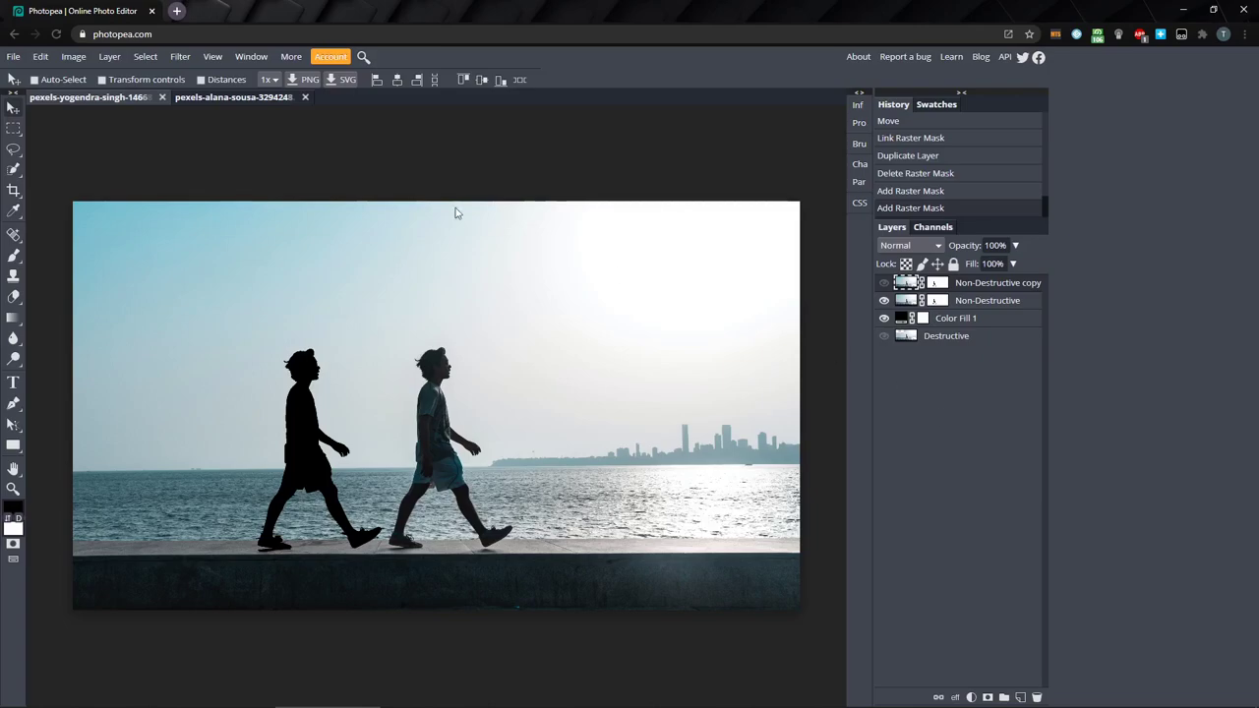
- On the pexels-alana-sousa cafe photo, add Hue/Saturation 1 with Hue -79 and Saturation 36
click(239, 96)
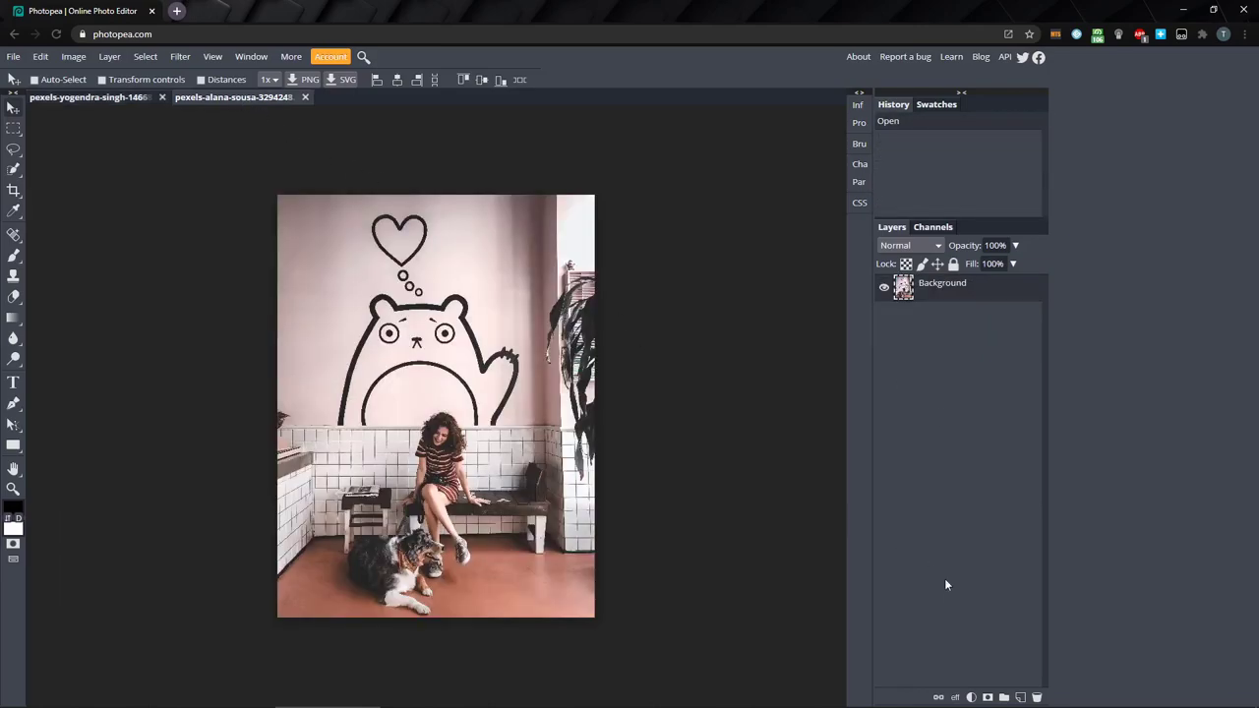
click(970, 696)
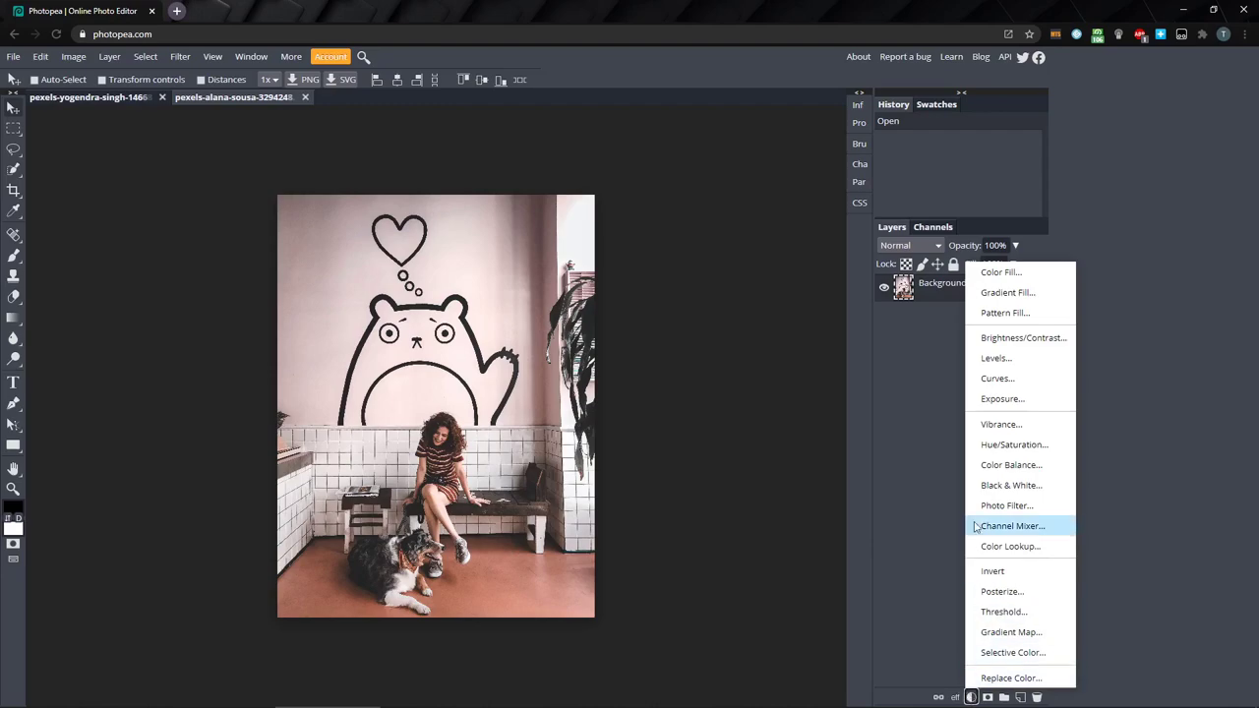
click(1003, 446)
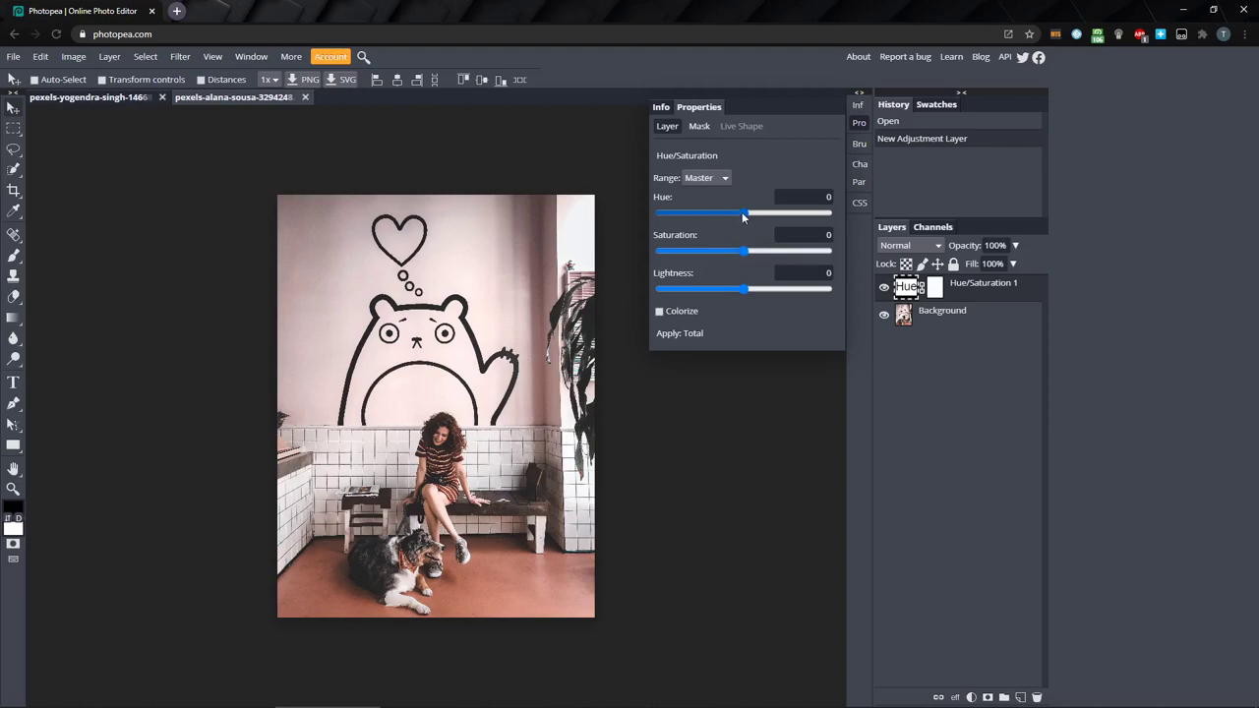
drag(745, 212, 781, 212)
drag(745, 251, 706, 213)
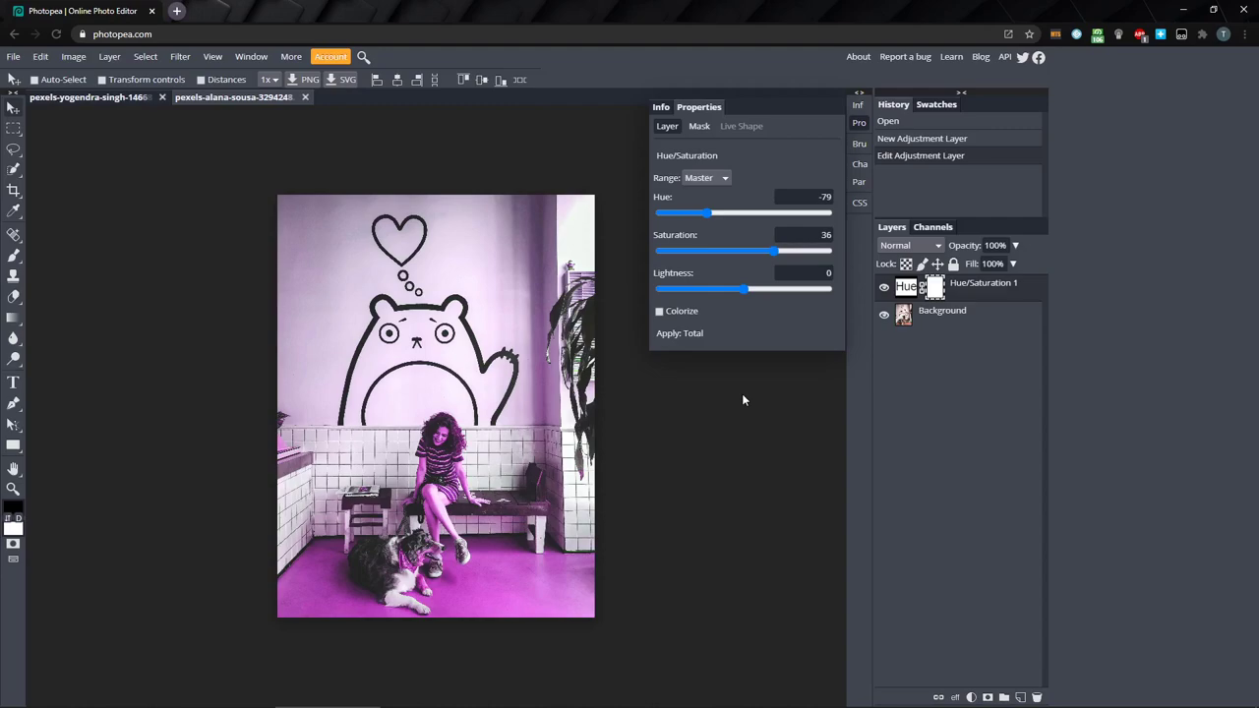
- Mask the tint out of the tiled lower area by bucket-filling a rectangular selection black
click(14, 129)
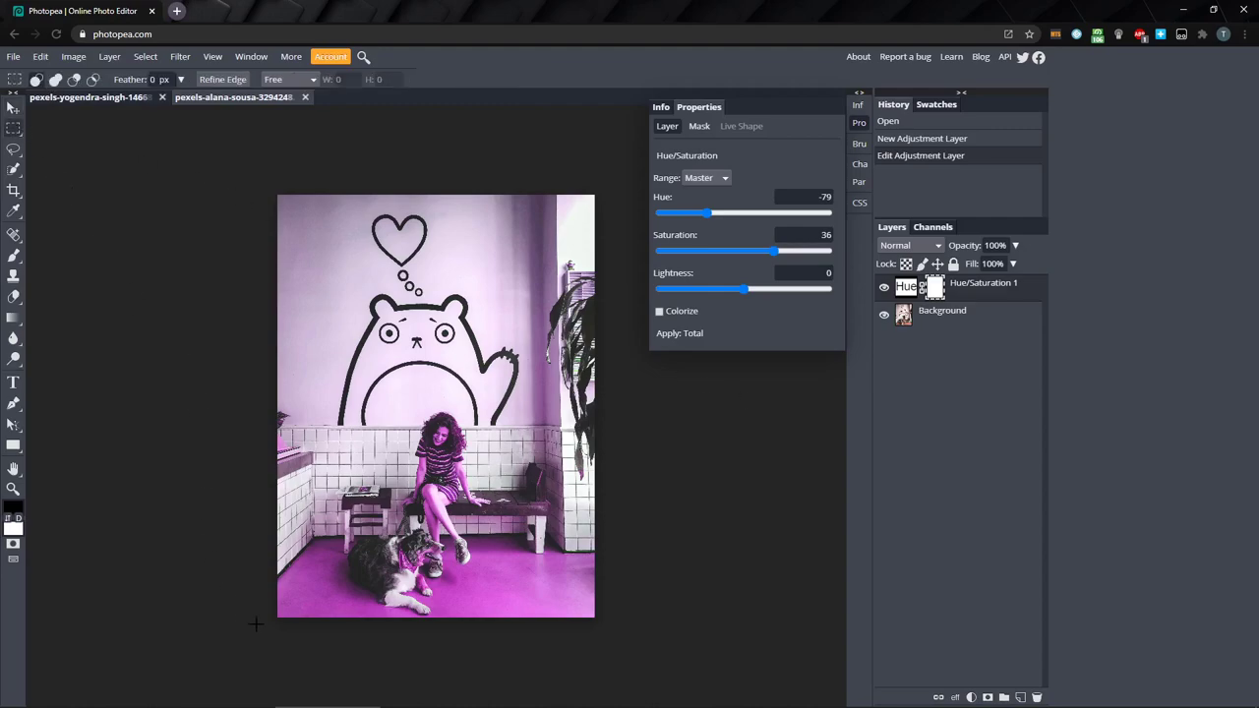
drag(253, 638, 640, 427)
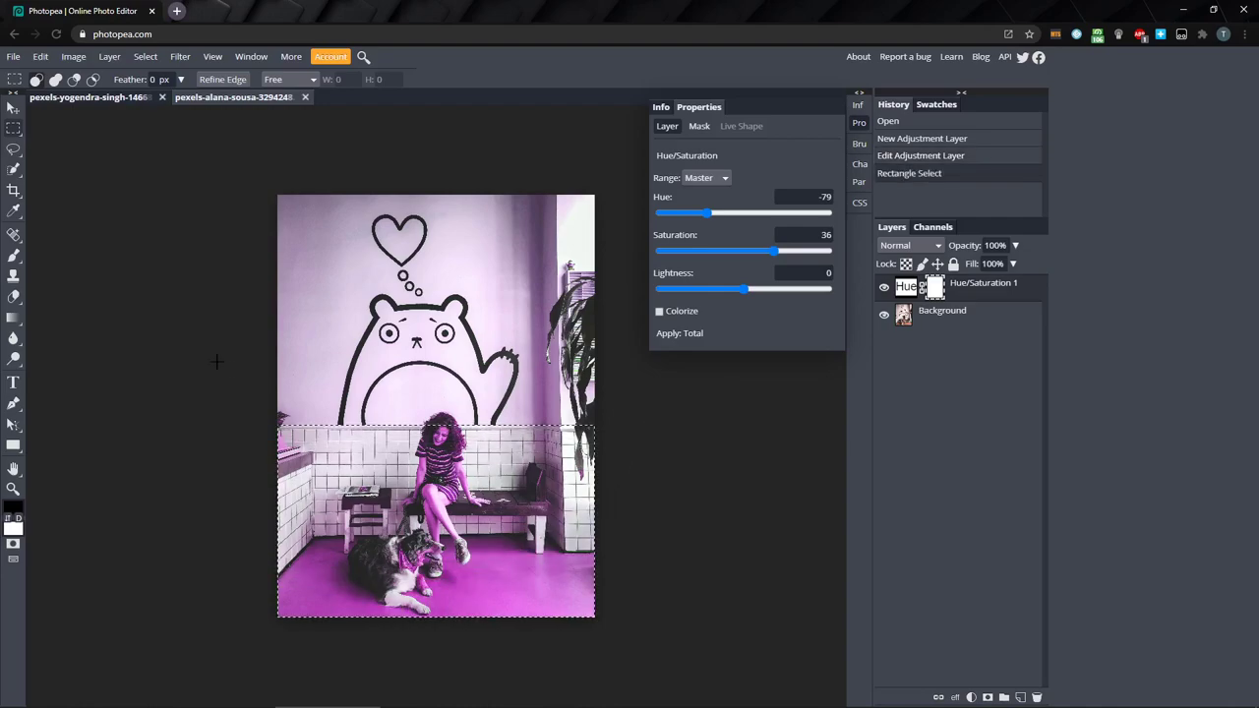
click(13, 318)
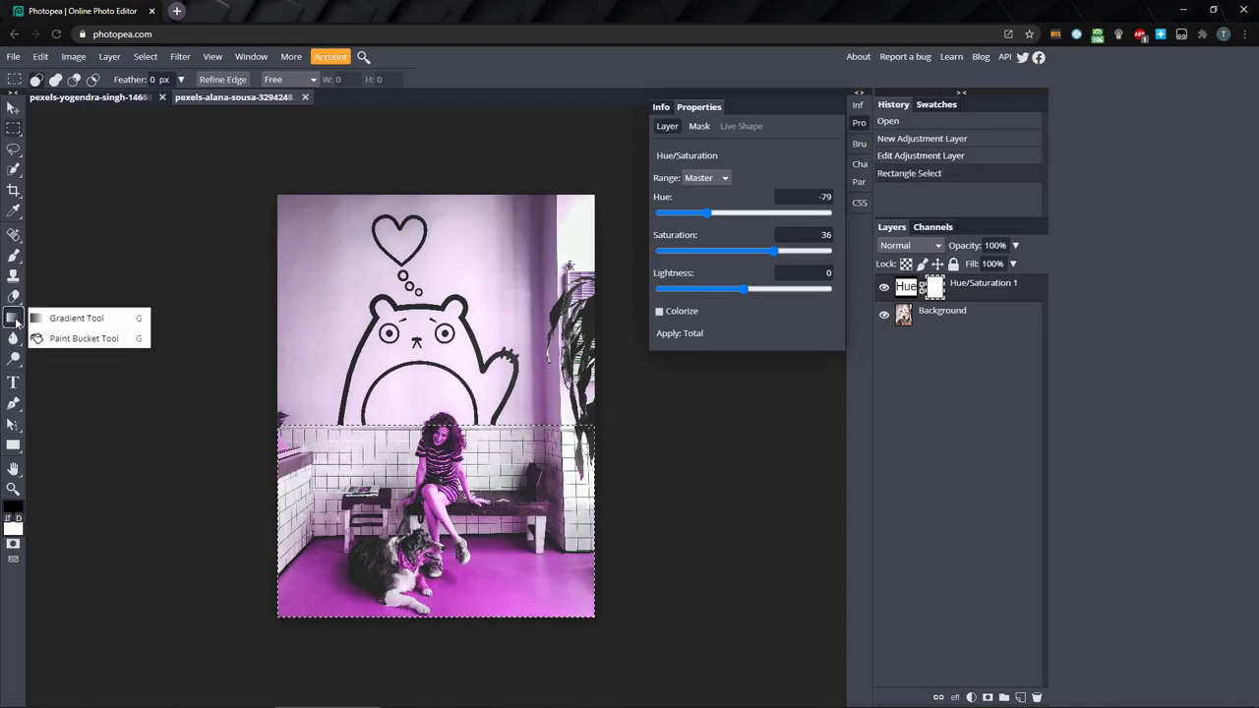
click(87, 338)
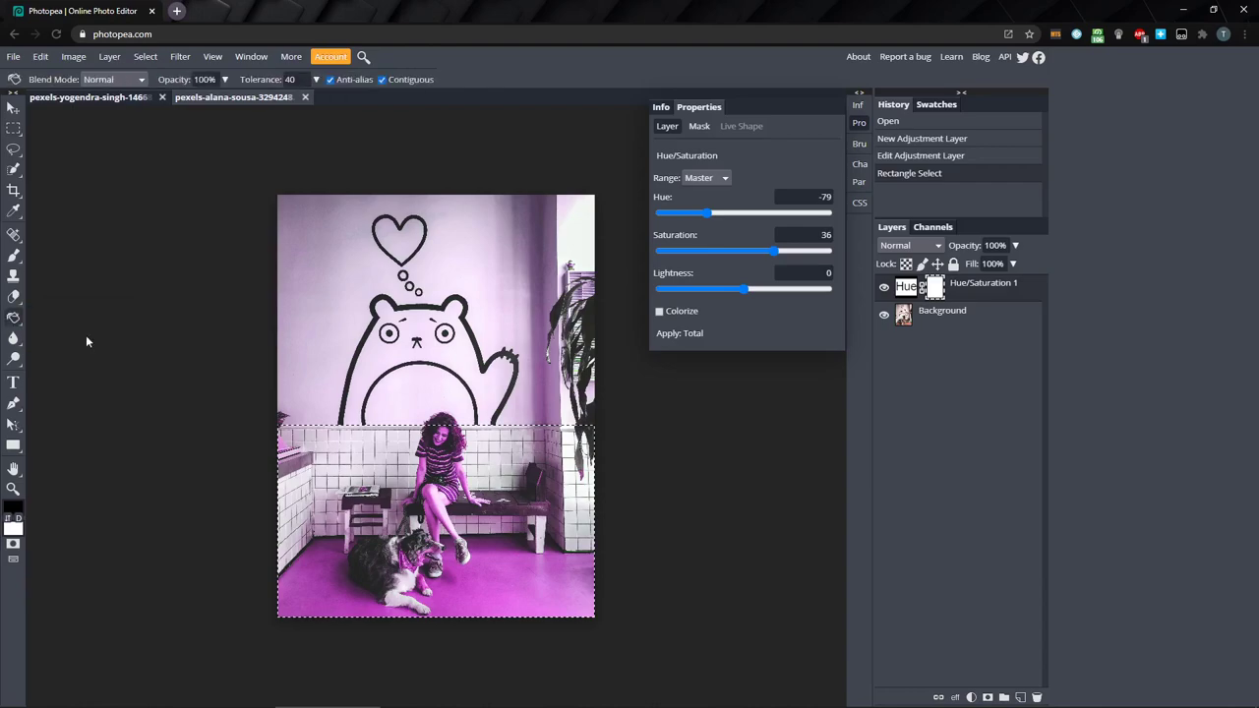
click(496, 502)
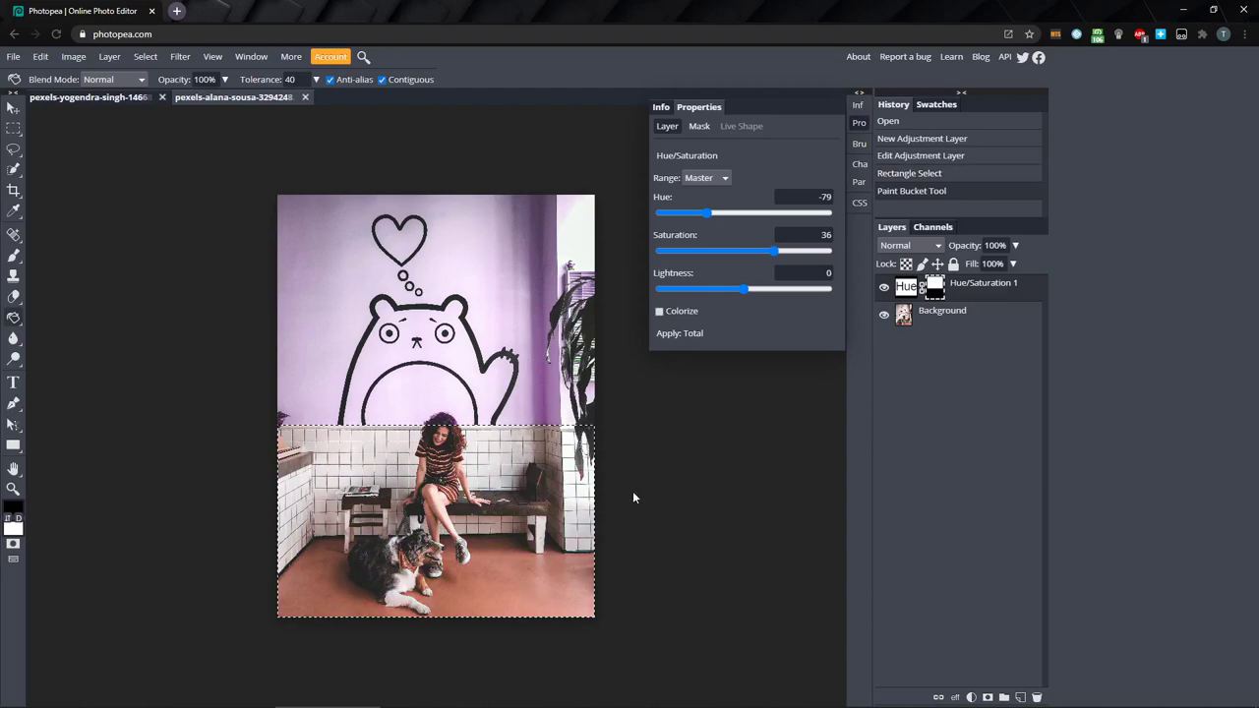
- Deselect and brush black over the woman's hair in the mask to remove its tint
key(m)
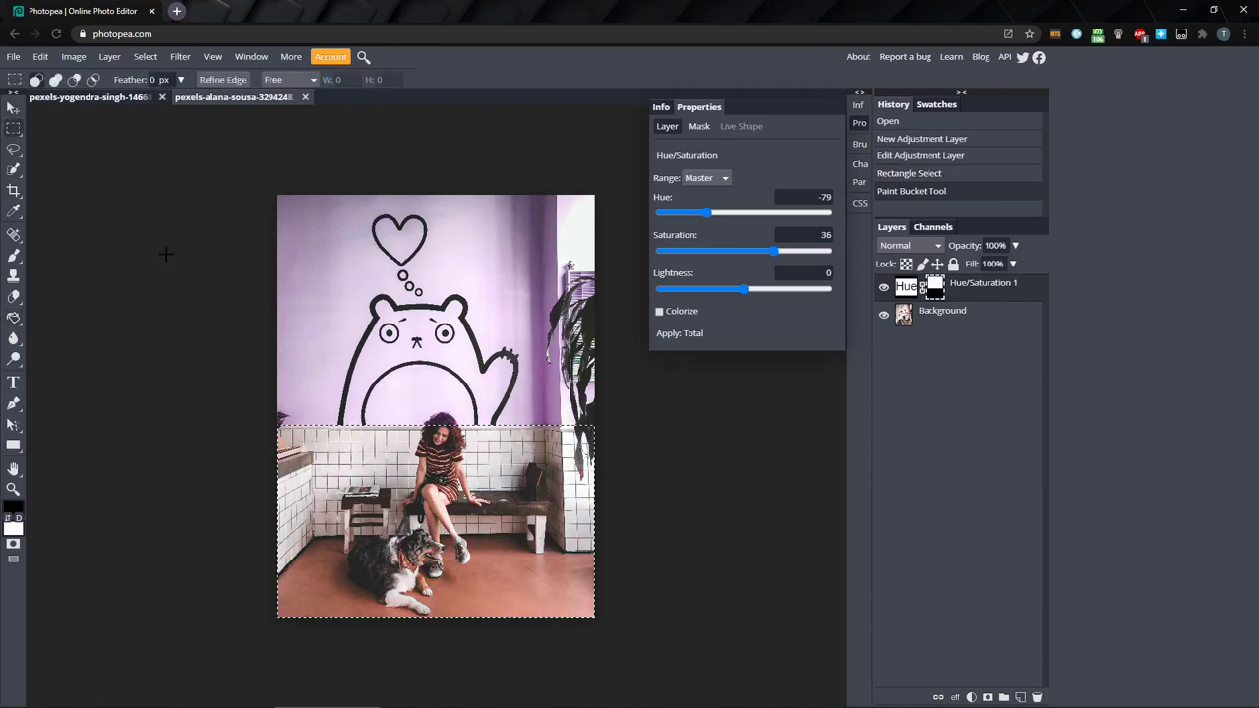
key(ctrl+d)
key(b)
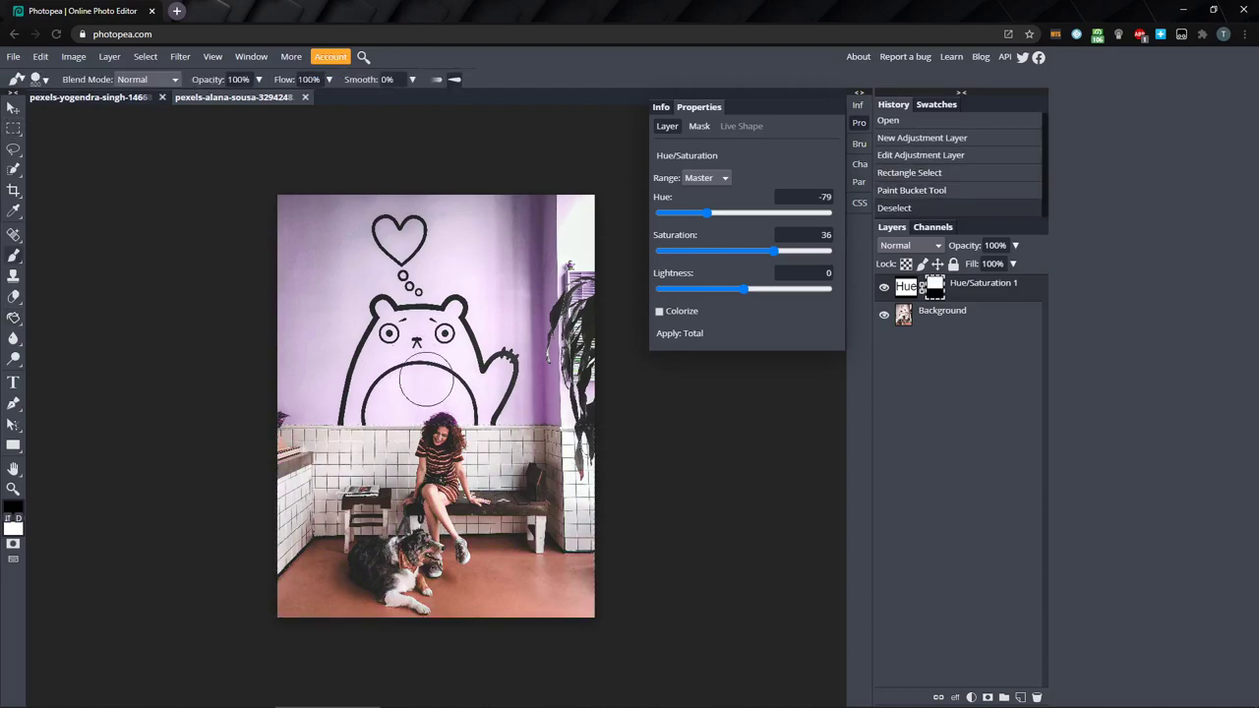
scroll(440, 455, up, 2)
scroll(448, 458, up, 1)
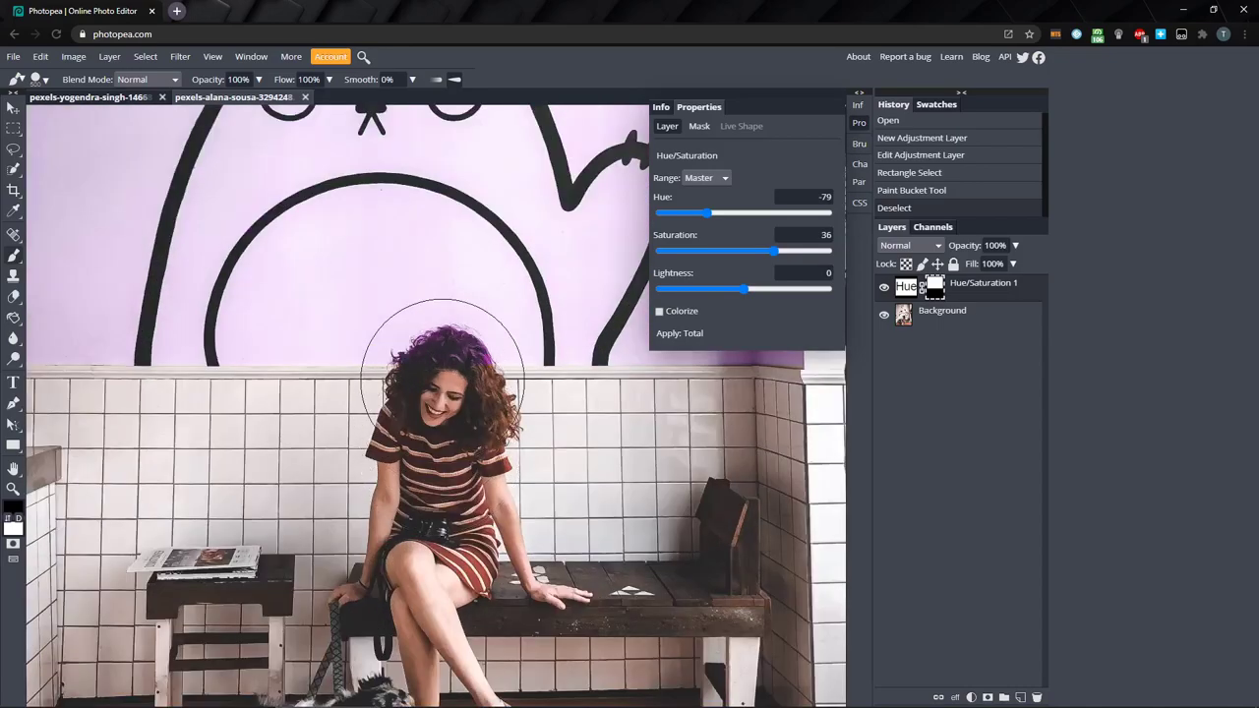
mouse_move(423, 329)
mouse_down()
mouse_move(487, 354)
mouse_move(467, 339)
mouse_move(441, 376)
mouse_up()
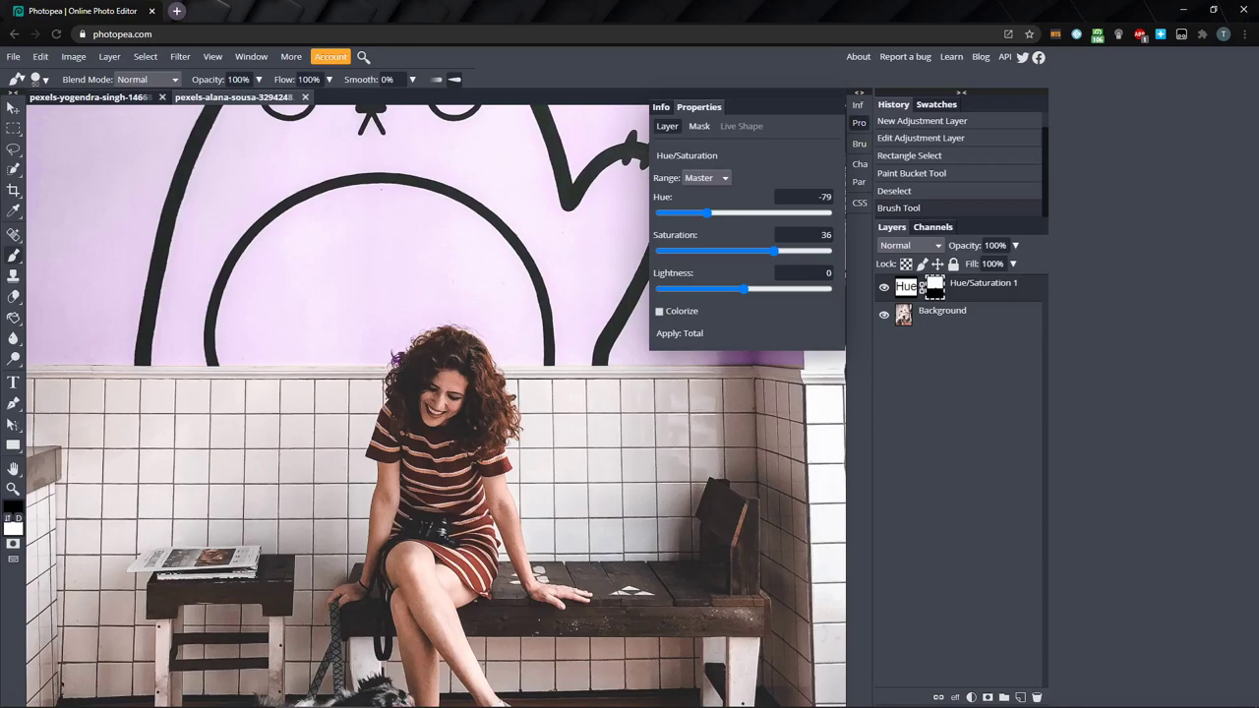
- Finish unmasking her hair, then set the hue to -117 for a blue-violet wall
click(393, 360)
scroll(448, 382, down, 3)
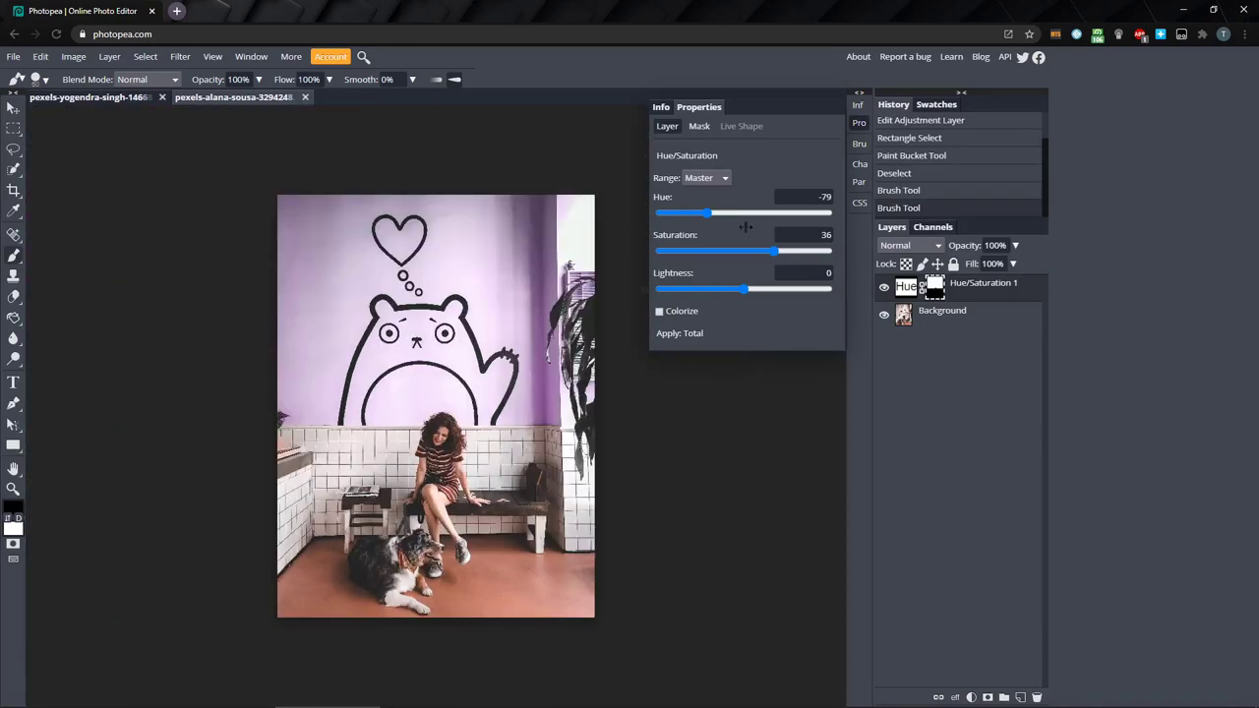
drag(708, 209, 692, 231)
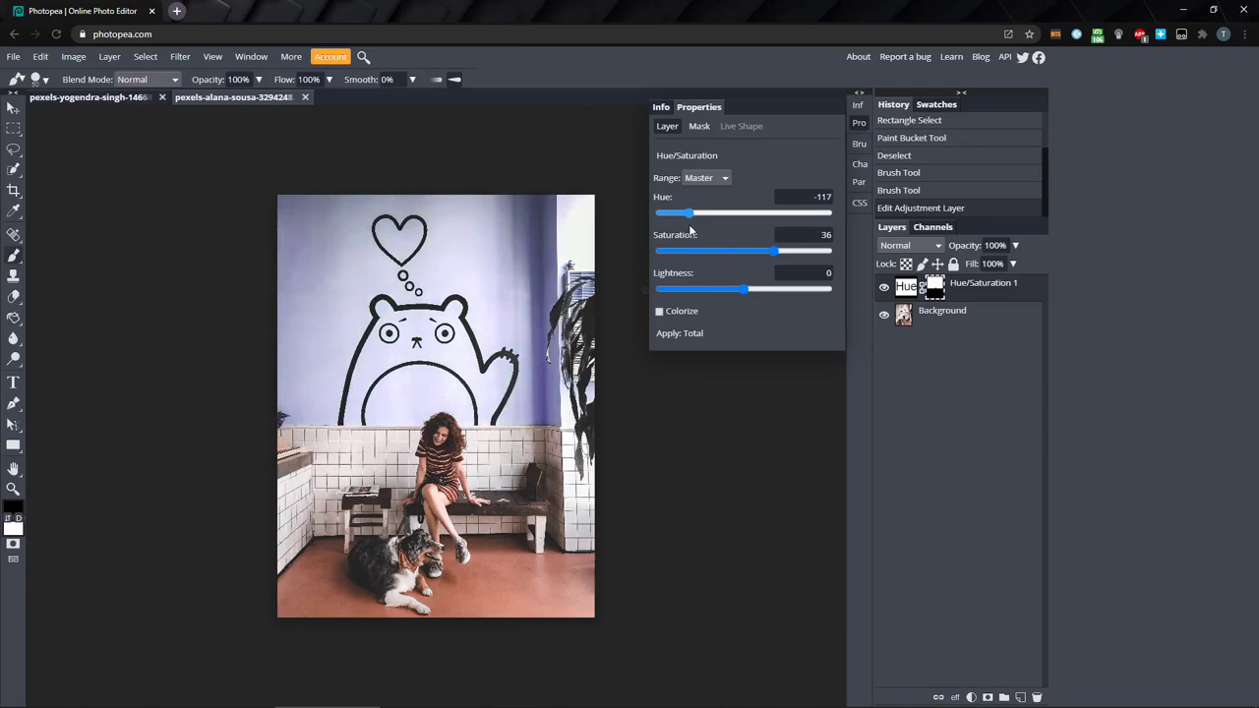